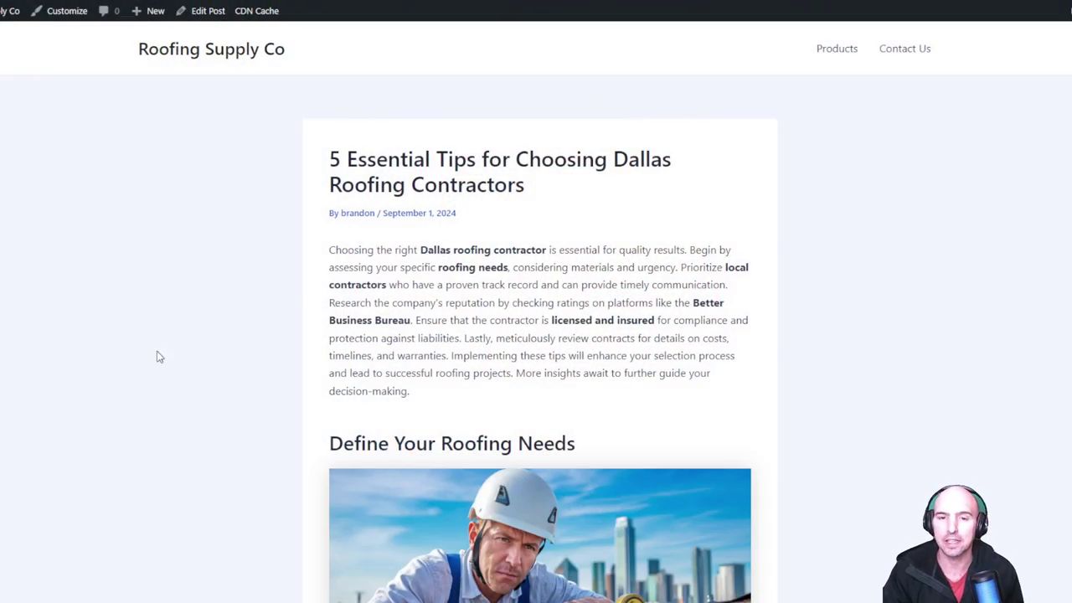
Step: Scroll down through the open WordPress roofing article and back up
scroll(653, 335, "down", 2)
scroll(679, 298, "down", 2)
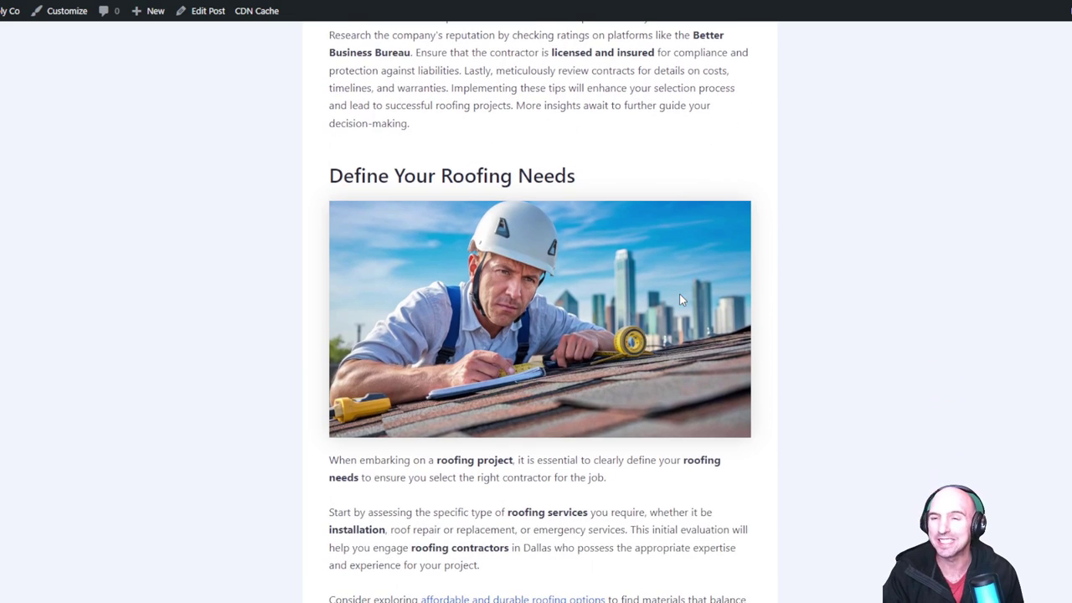
scroll(679, 299, "down", 2)
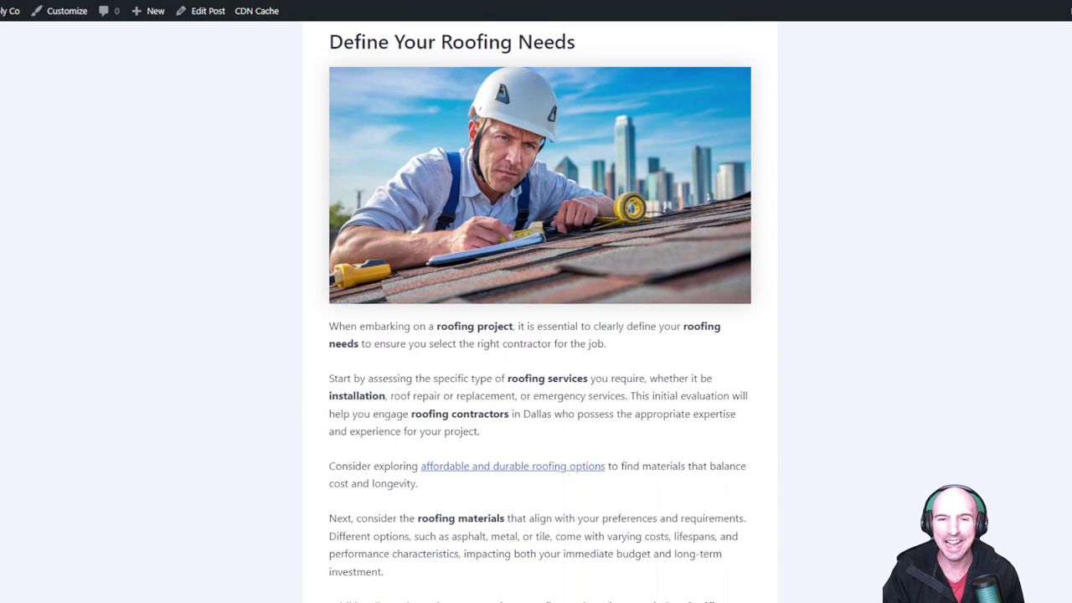
scroll(503, 294, "down", 4)
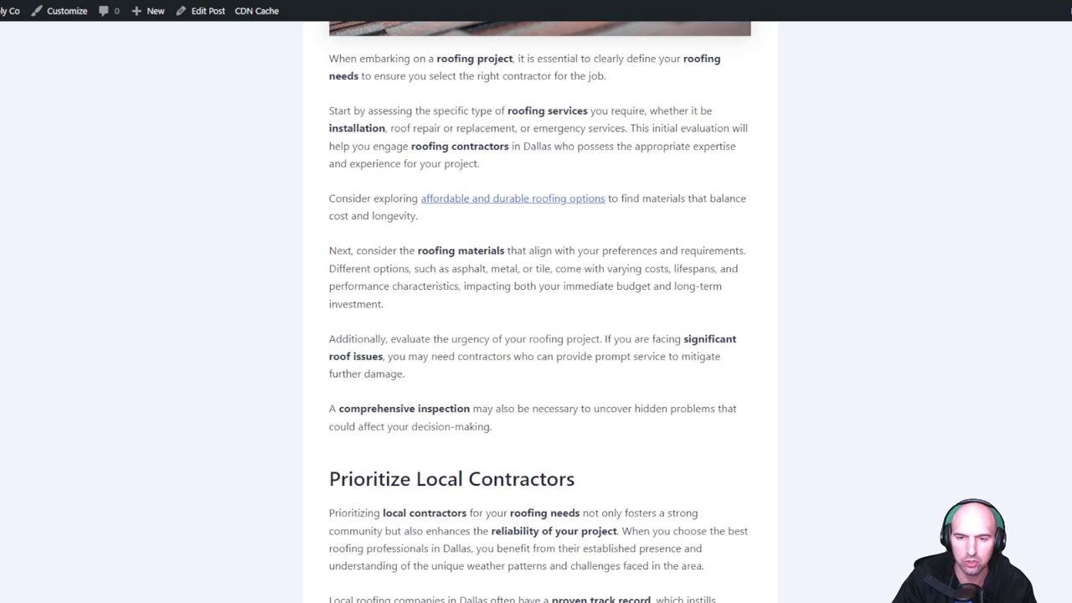
scroll(636, 448, "up", 2)
scroll(636, 448, "up", 6)
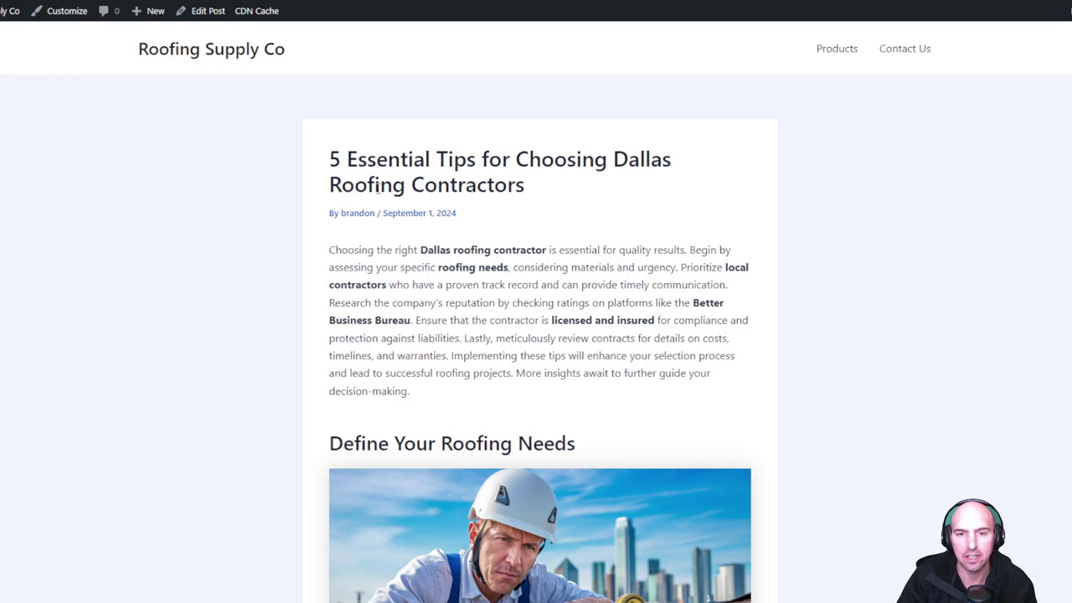
Step: Finish reading the article, then go to the Dashboard and the Posts list of scheduled roofing articles
scroll(494, 314, "down", 3)
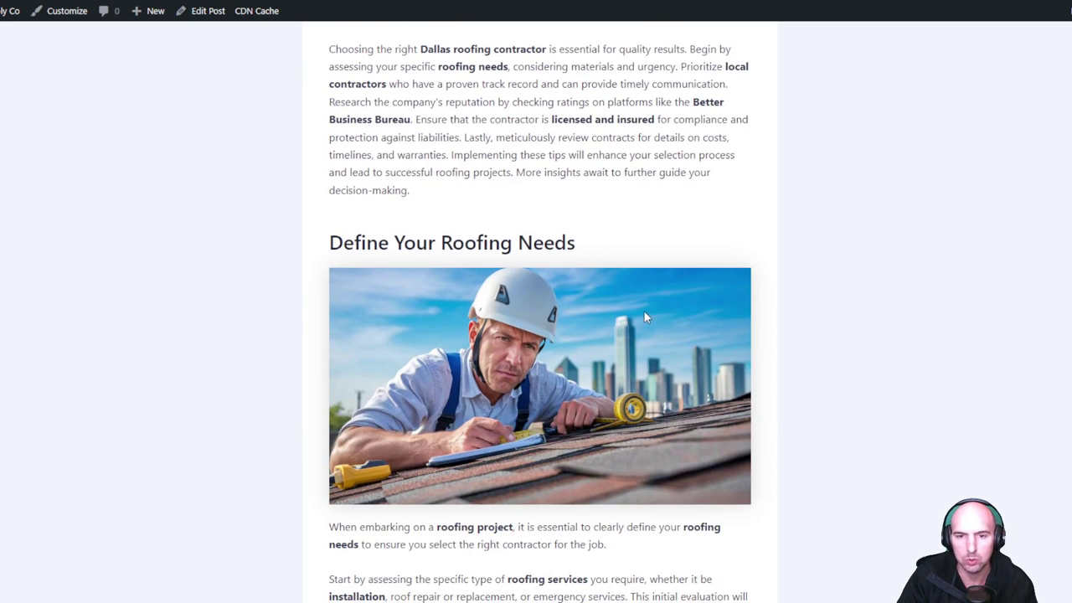
scroll(644, 317, "down", 2)
scroll(390, 231, "down", 1)
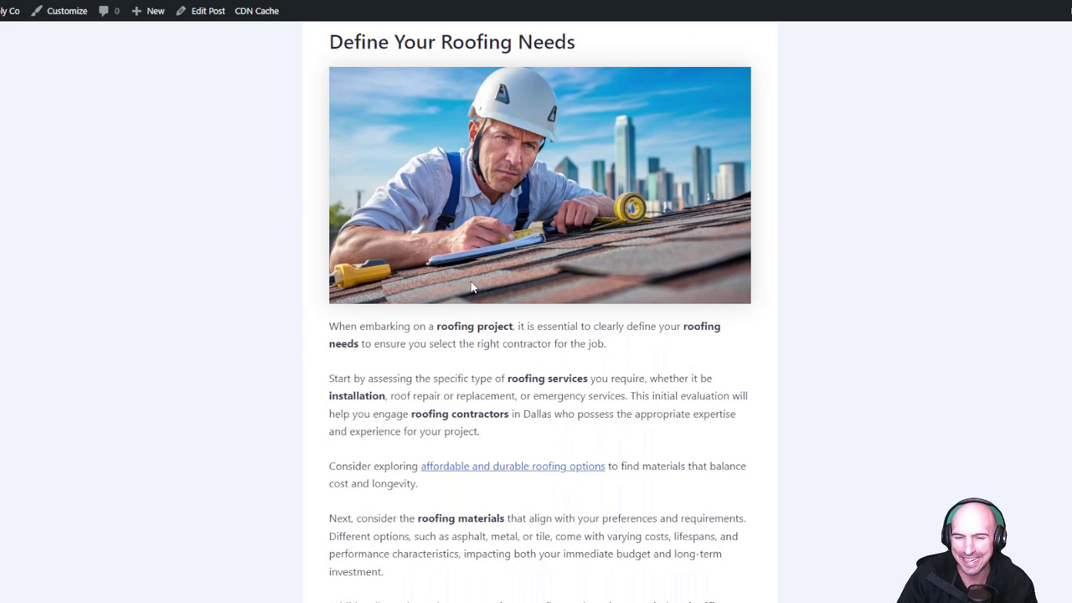
scroll(477, 301, "down", 3)
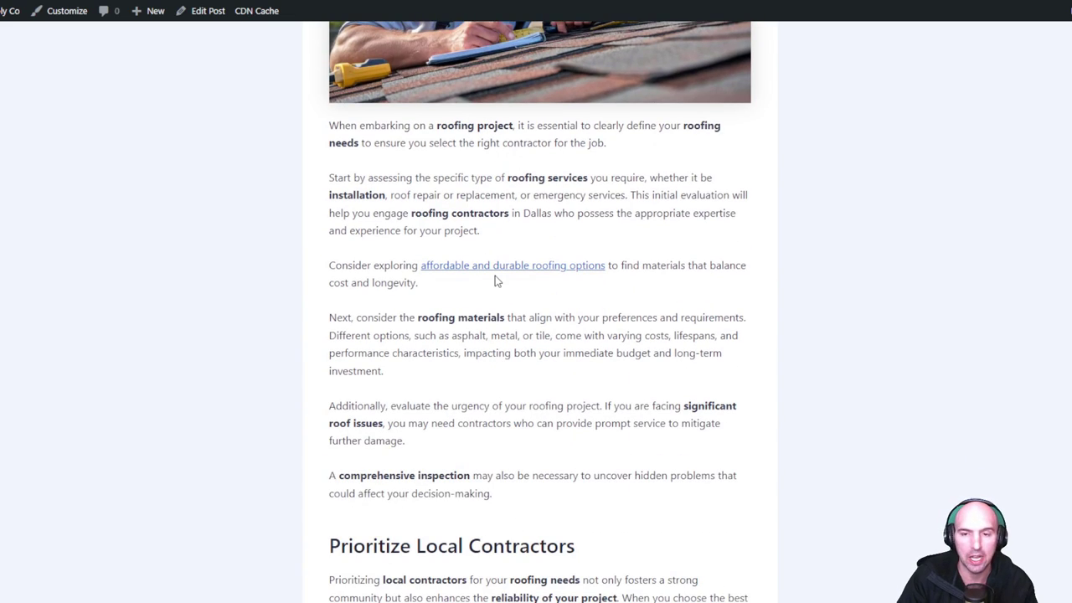
scroll(526, 306, "down", 2)
scroll(526, 306, "down", 4)
scroll(525, 306, "down", 1)
scroll(525, 307, "down", 4)
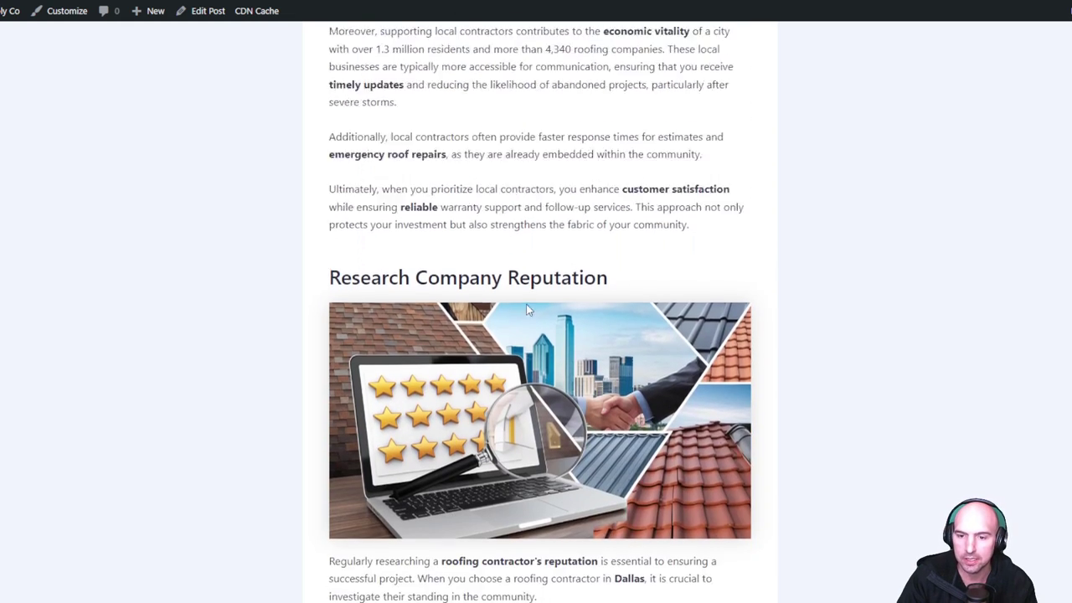
scroll(528, 309, "down", 4)
scroll(598, 310, "down", 4)
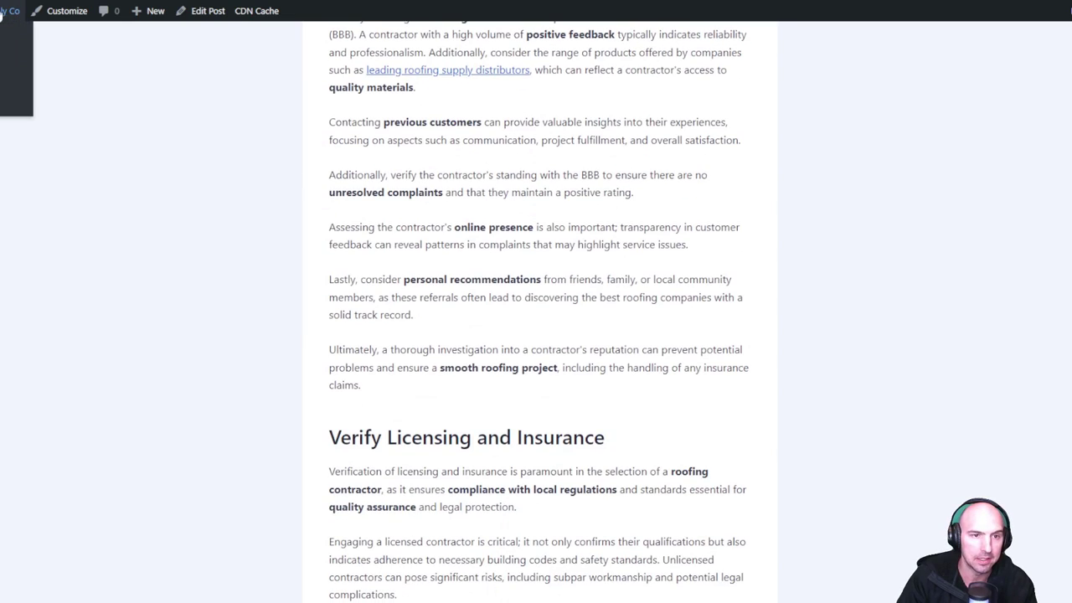
left_click(5, 11)
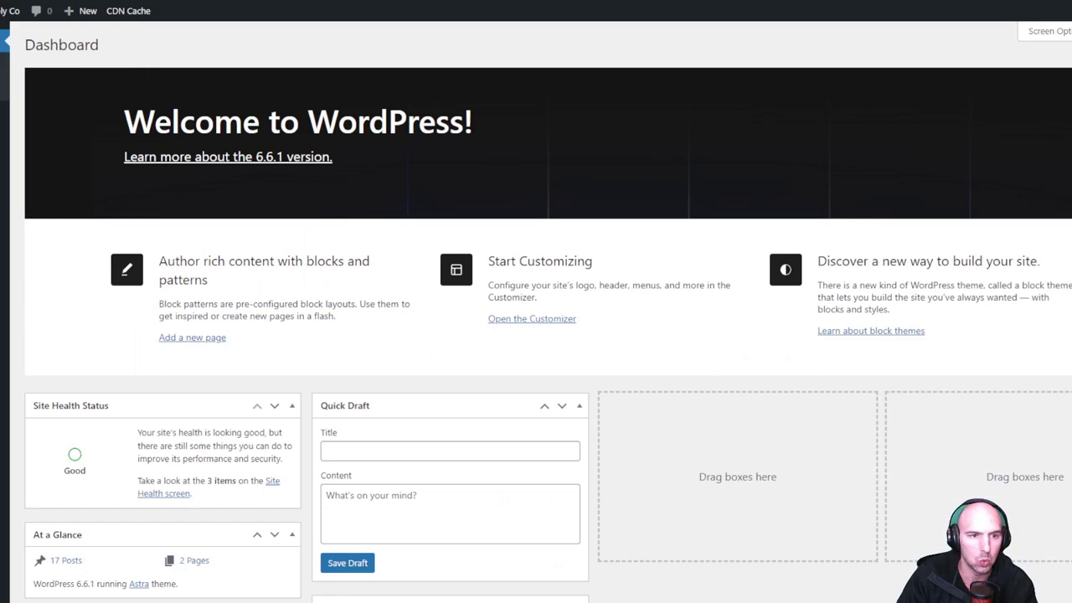
left_click(34, 117)
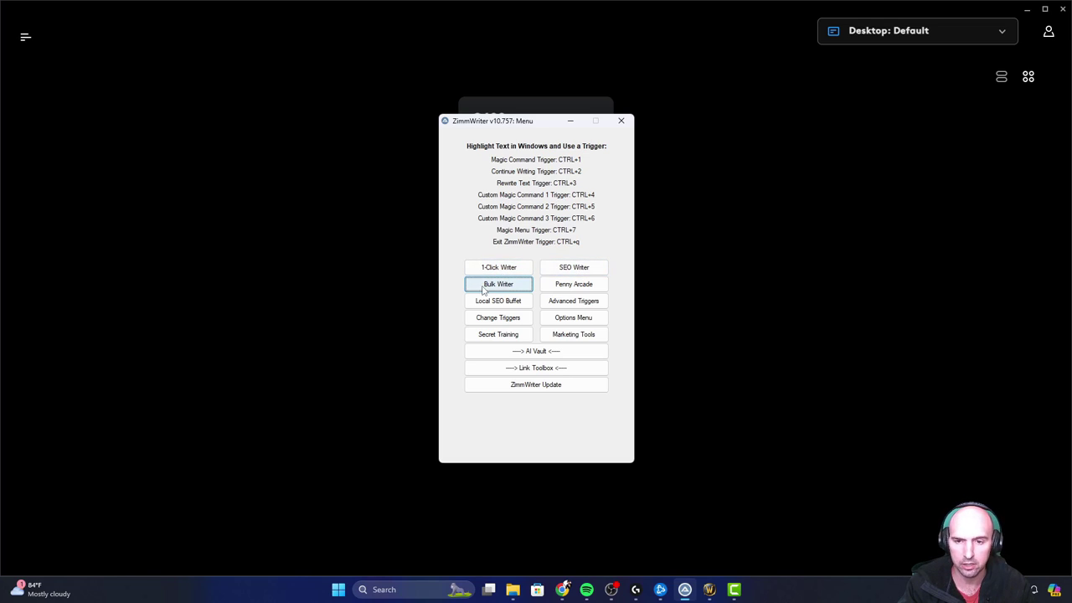
Step: Open the Bulk Blog Writer and scroll across its twelve Dallas/Texas roofing titles
left_click(492, 286)
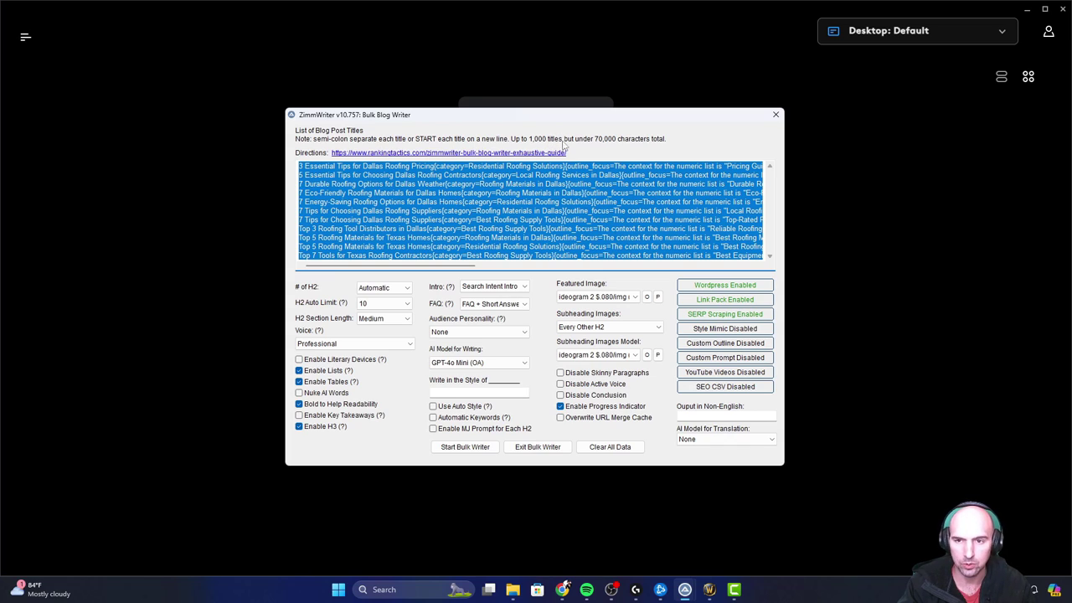
mouse_move(432, 266)
left_mouse_down()
mouse_move(658, 268)
mouse_move(379, 262)
left_mouse_up()
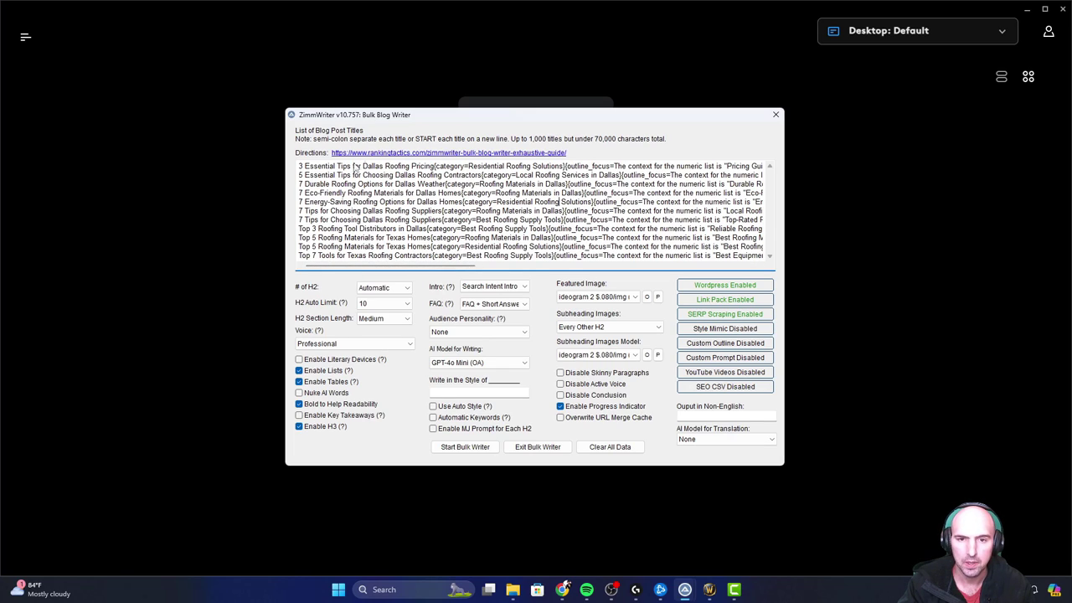
mouse_move(396, 266)
left_mouse_down()
mouse_move(658, 274)
mouse_move(402, 269)
left_mouse_up()
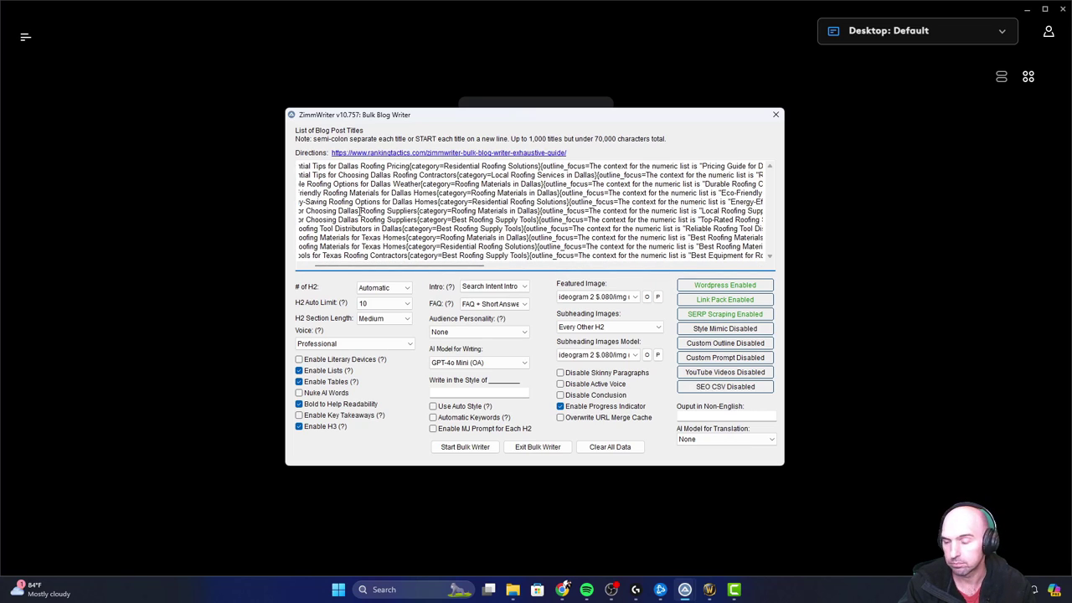
left_click_drag(374, 266, 326, 269)
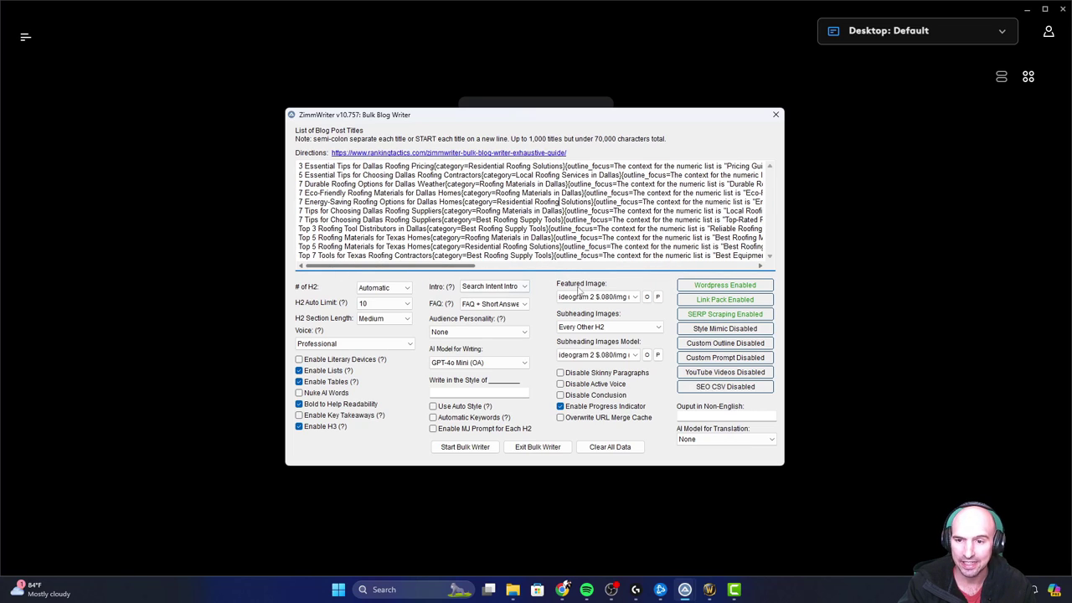
left_click(569, 329)
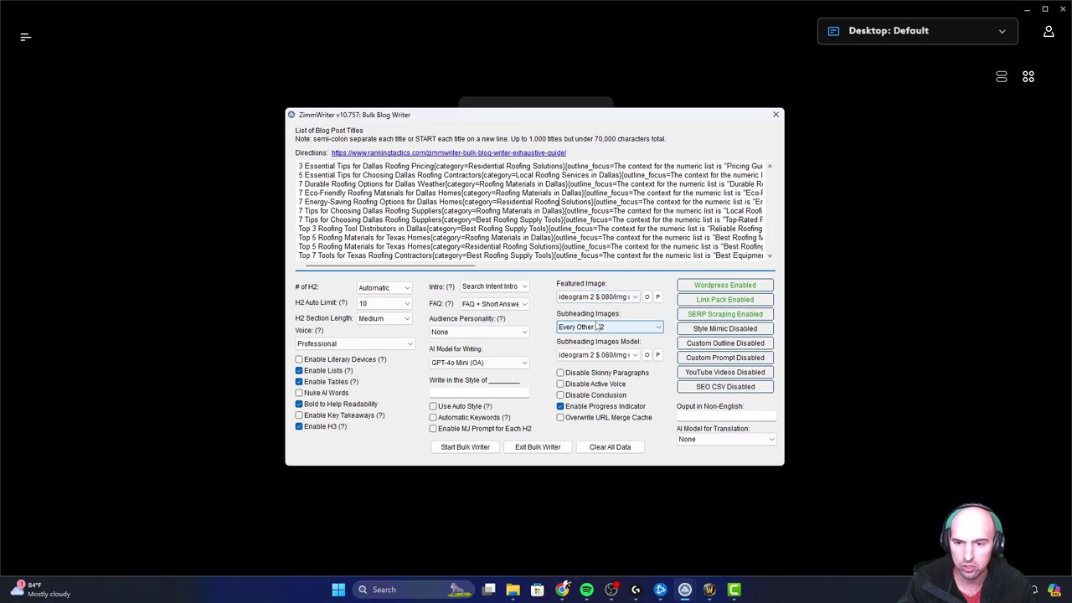
left_click(596, 354)
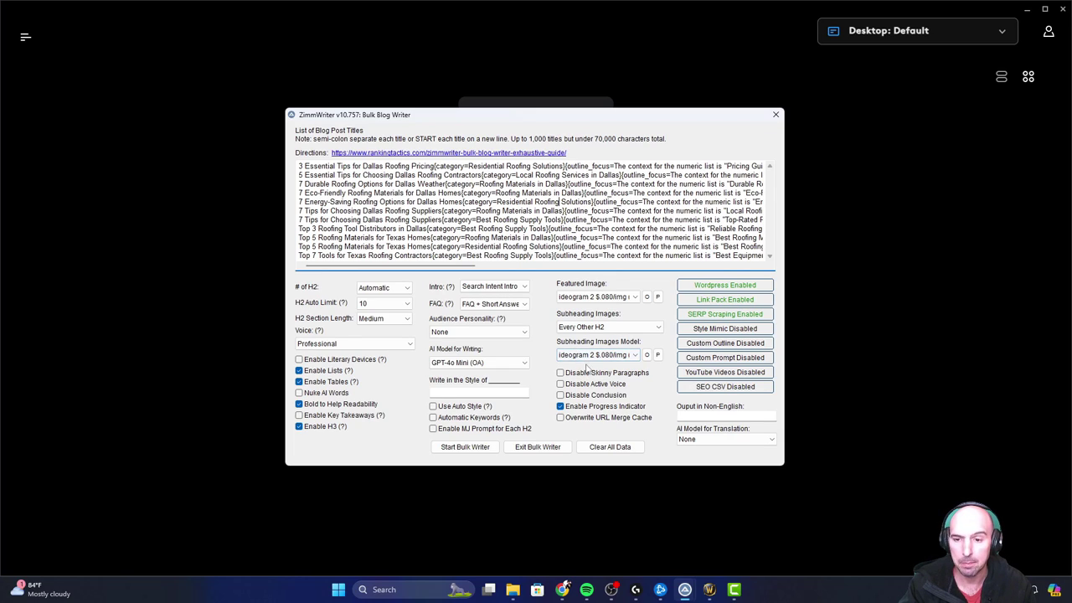
left_click(586, 357)
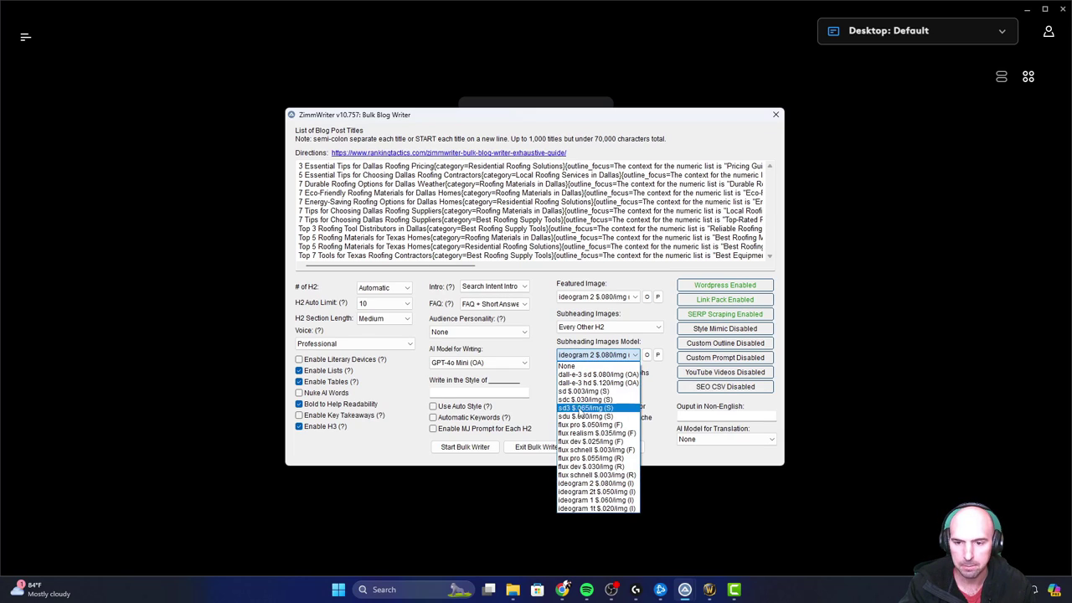
left_click(608, 356)
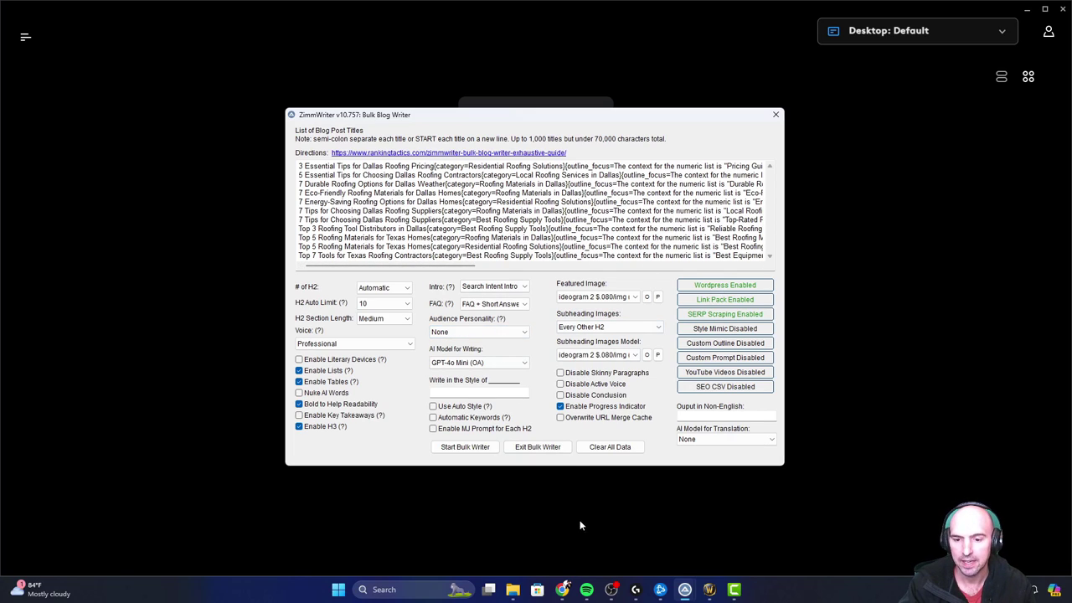
left_click(563, 590)
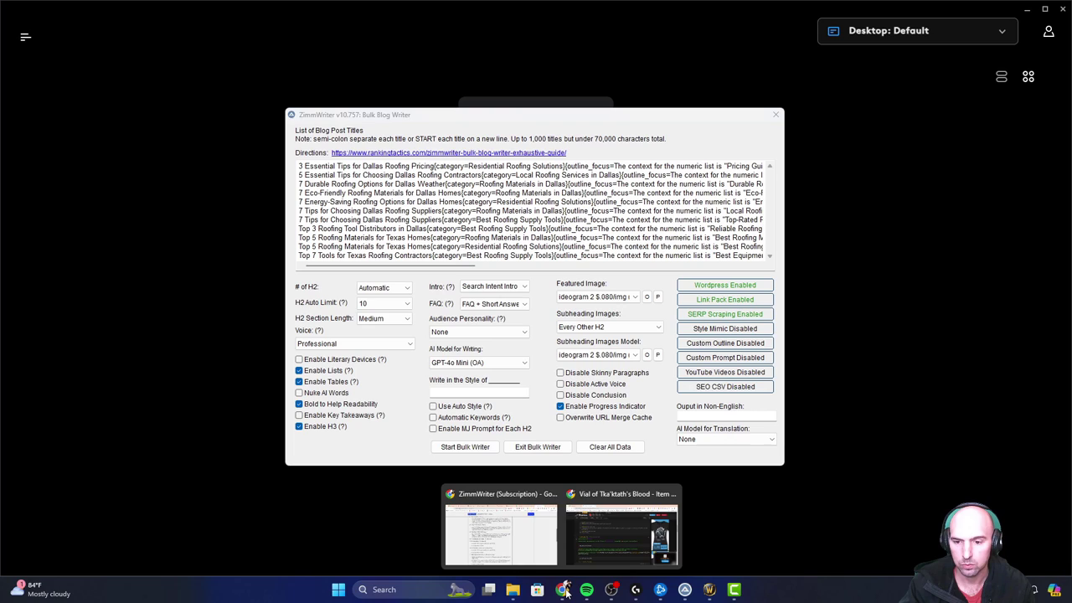
Step: Preview the scheduled post 'Top 7 Tools for Texas Roofing Contractors' from the browser's Posts list
left_click(502, 523)
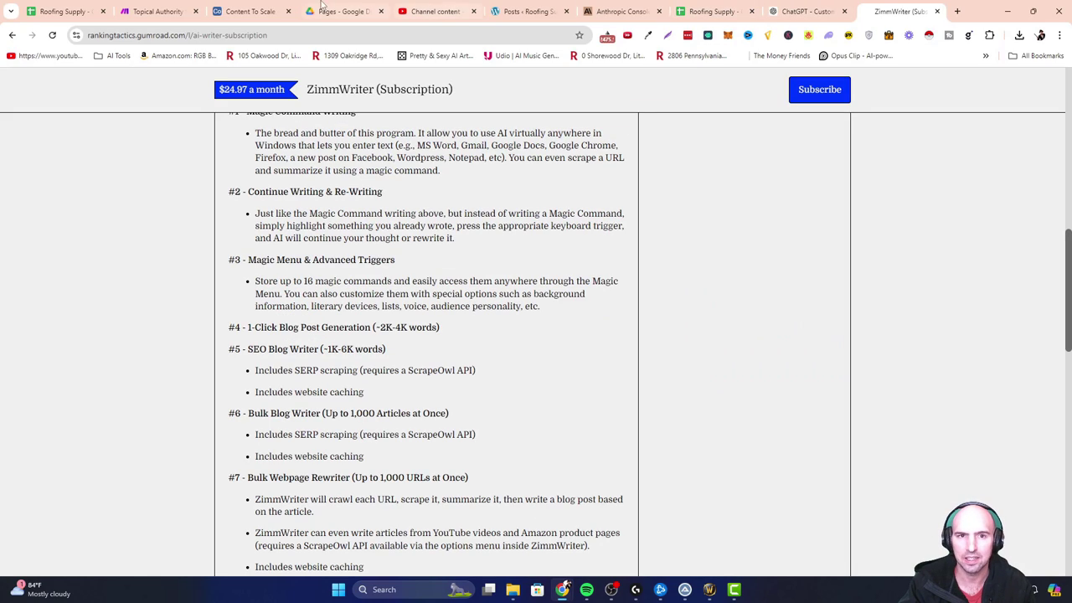
left_click(553, 11)
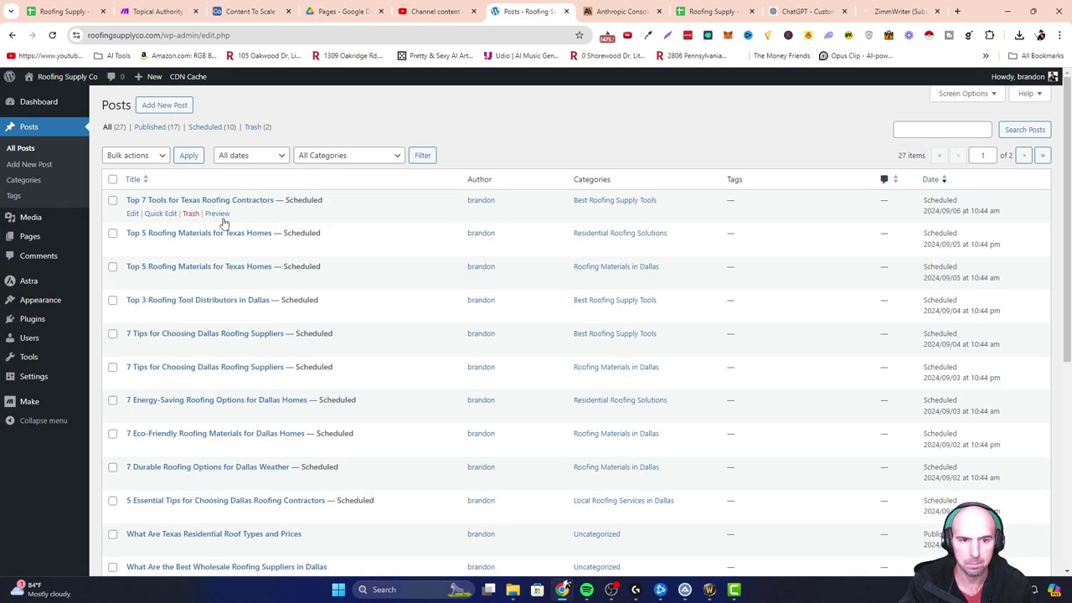
left_click(217, 214)
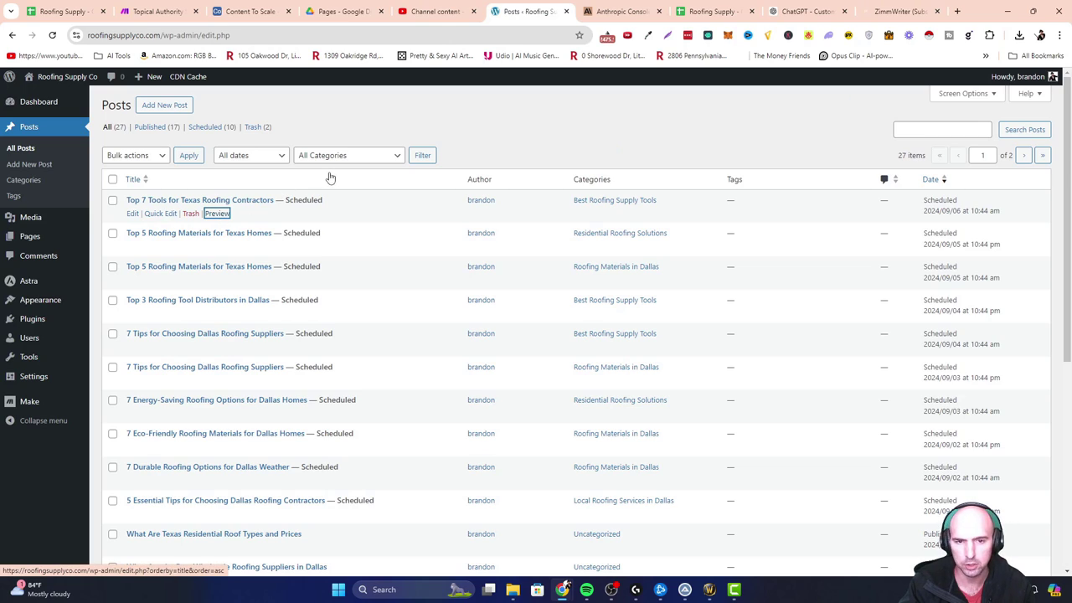
left_click(218, 214)
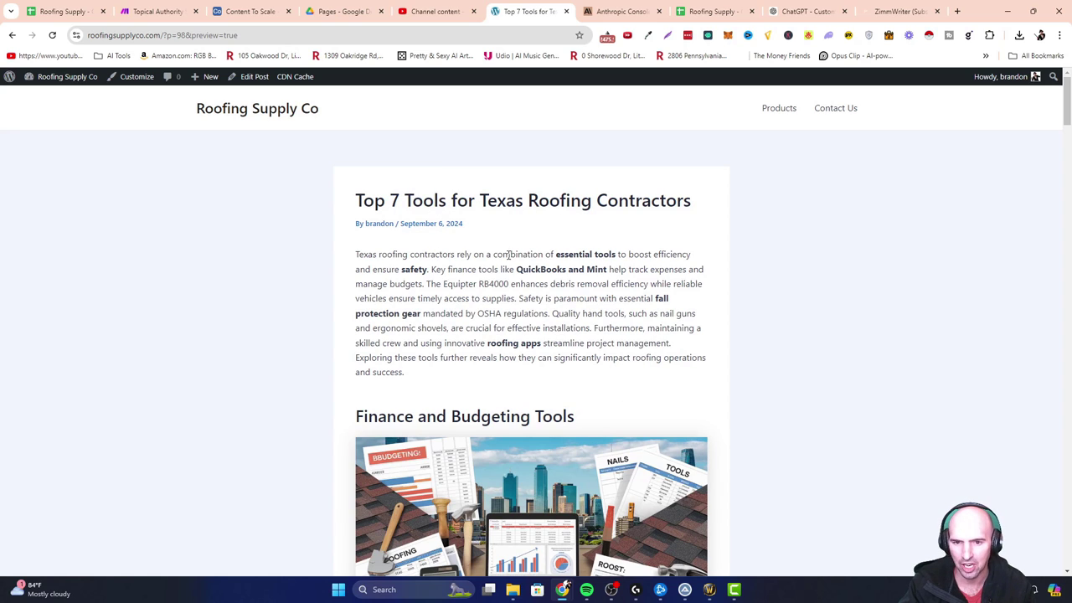
Step: Scroll down through the Top 7 Tools post preview
scroll(560, 312, "down", 2)
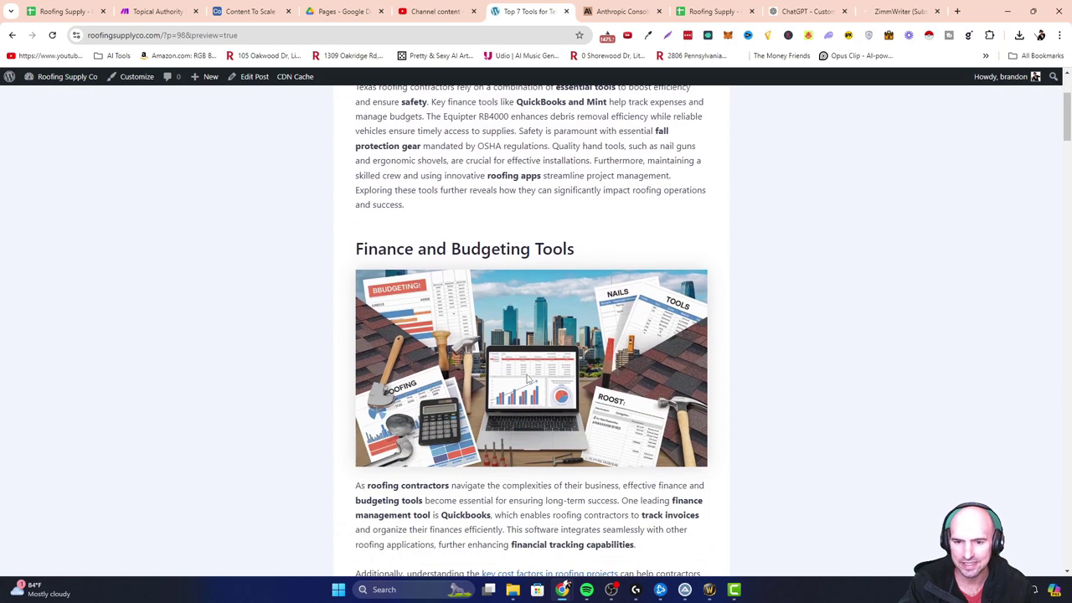
scroll(526, 379, "down", 3)
scroll(526, 379, "down", 5)
scroll(522, 381, "down", 3)
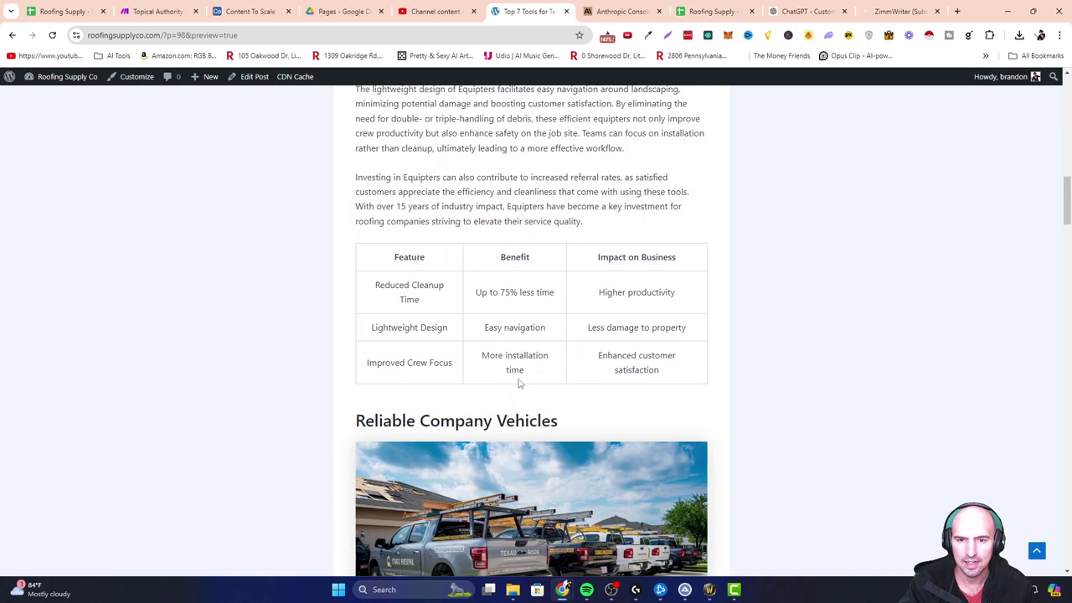
scroll(520, 382, "down", 2)
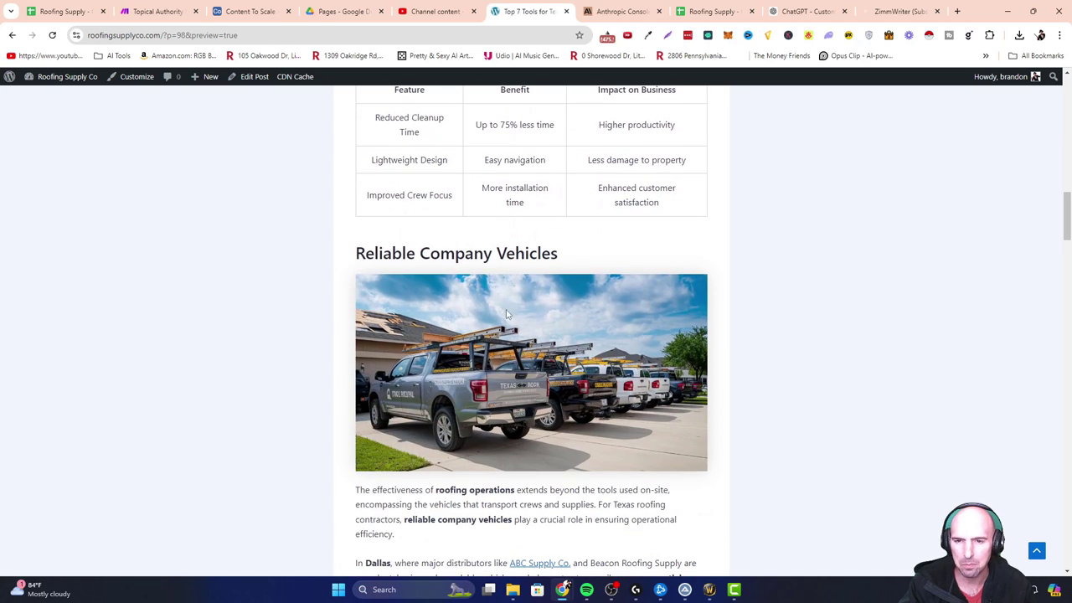
scroll(505, 313, "down", 3)
scroll(503, 341, "down", 2)
scroll(460, 359, "down", 1)
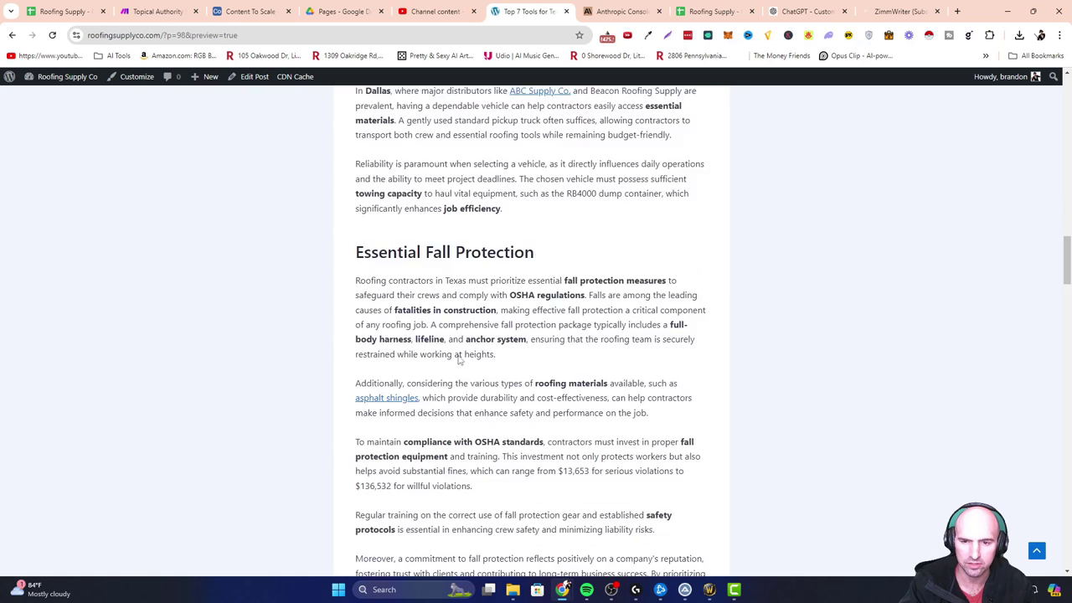
scroll(458, 358, "down", 2)
scroll(459, 358, "down", 3)
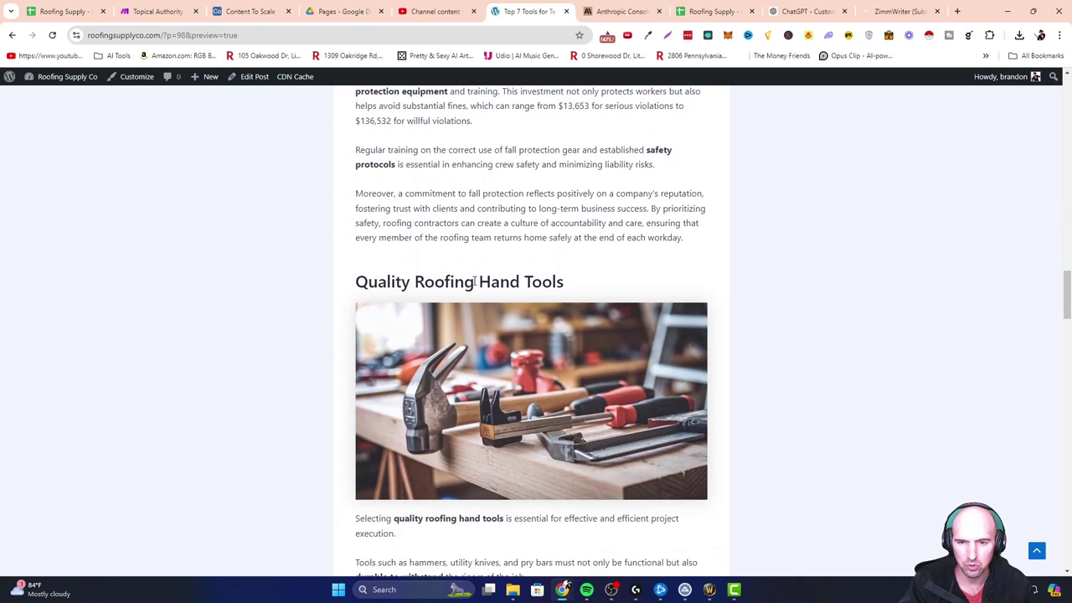
scroll(519, 318, "down", 3)
scroll(555, 349, "down", 2)
scroll(552, 347, "down", 3)
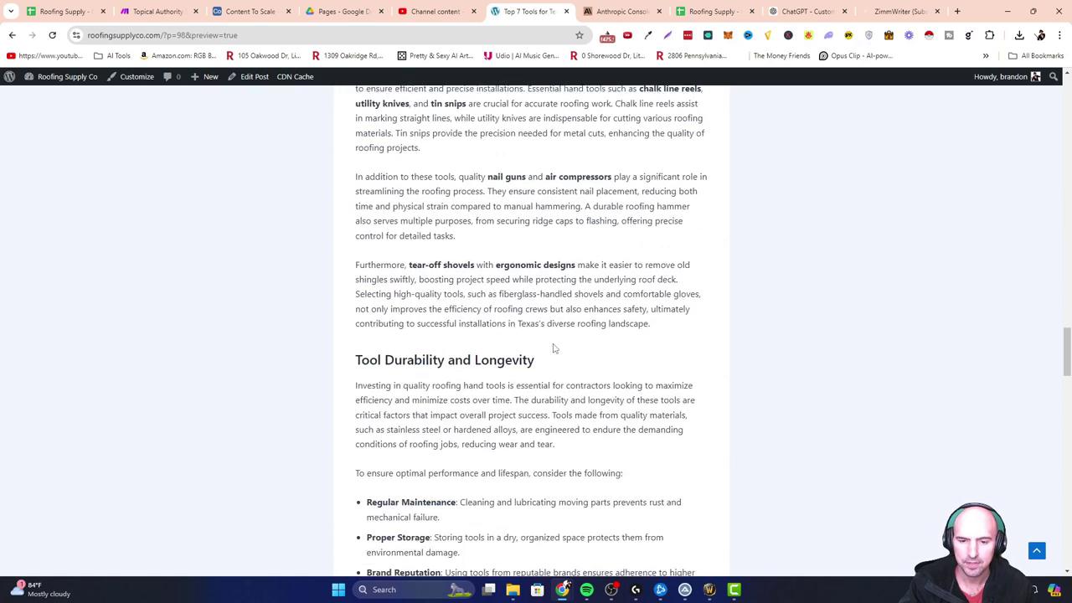
scroll(553, 347, "down", 2)
scroll(391, 251, "down", 1)
scroll(394, 352, "down", 4)
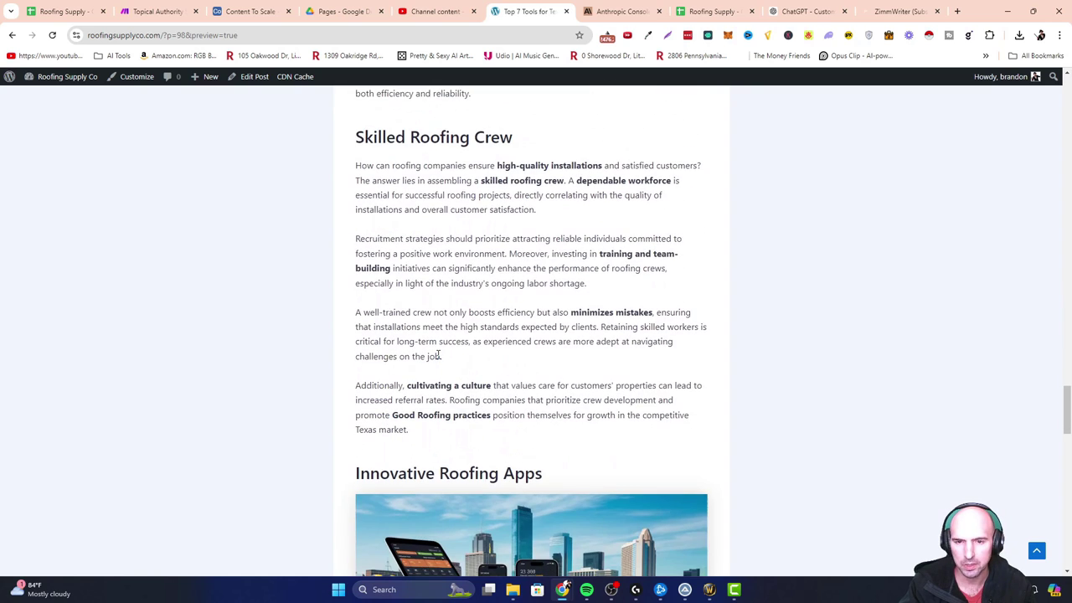
scroll(432, 128, "down", 4)
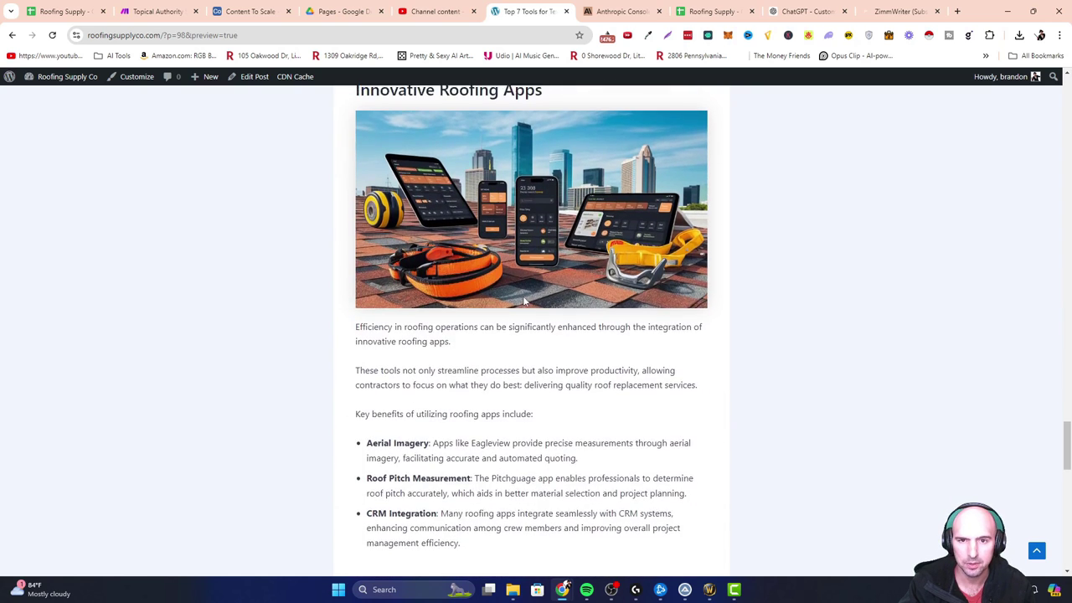
Step: Review the finance section with its internal link, then return to the WordPress Posts list
scroll(408, 180, "up", 1)
scroll(504, 266, "down", 3)
scroll(504, 269, "down", 2)
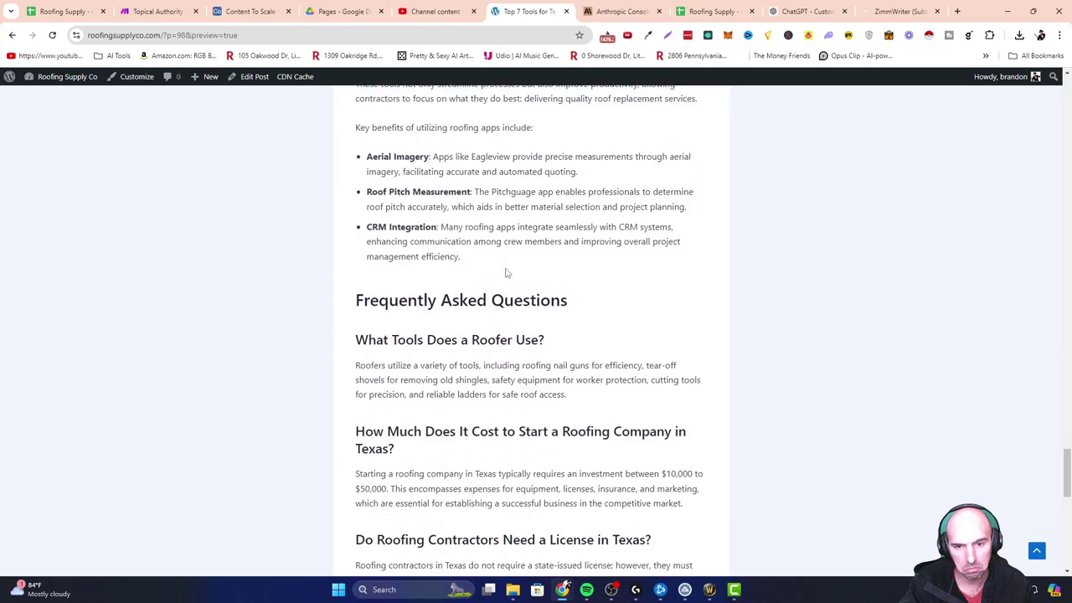
scroll(505, 270, "down", 2)
scroll(506, 271, "up", 3)
scroll(506, 272, "up", 4)
scroll(505, 270, "up", 4)
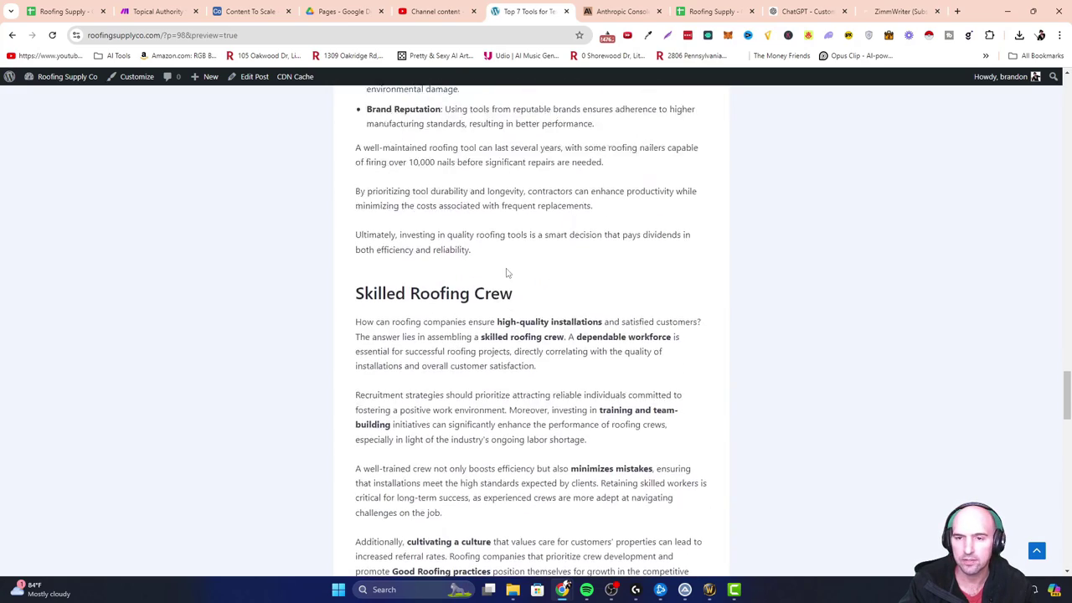
scroll(505, 270, "up", 4)
scroll(505, 270, "up", 2)
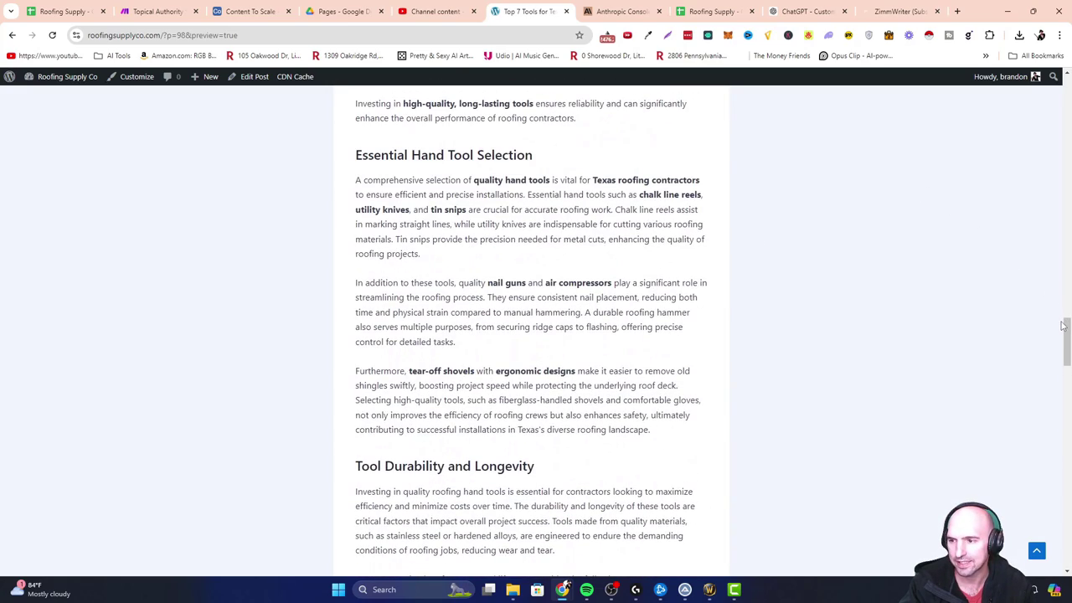
left_click_drag(1063, 325, 1047, 105)
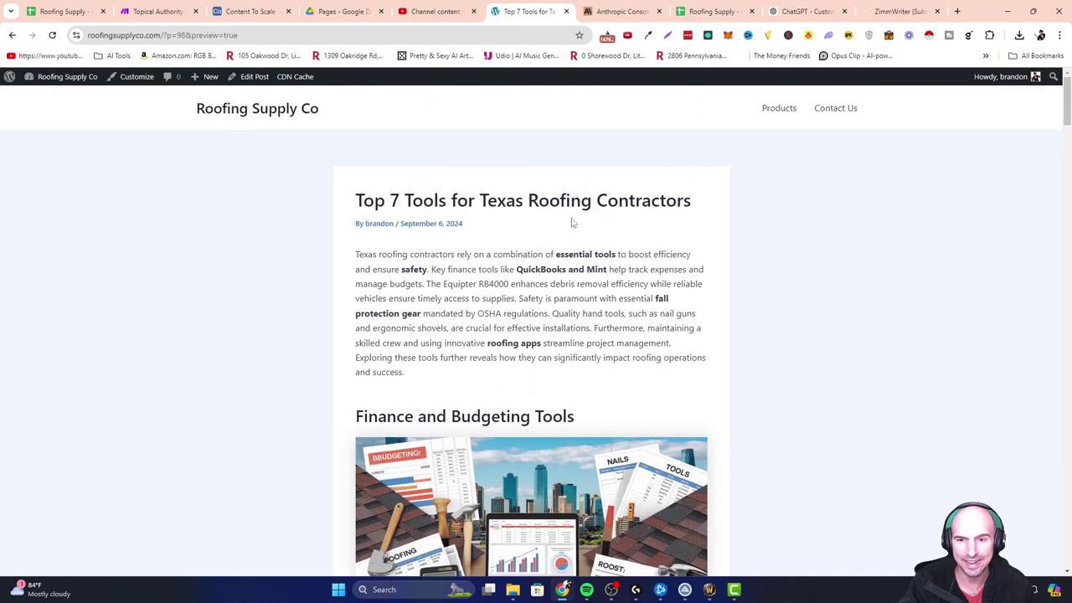
scroll(544, 251, "down", 5)
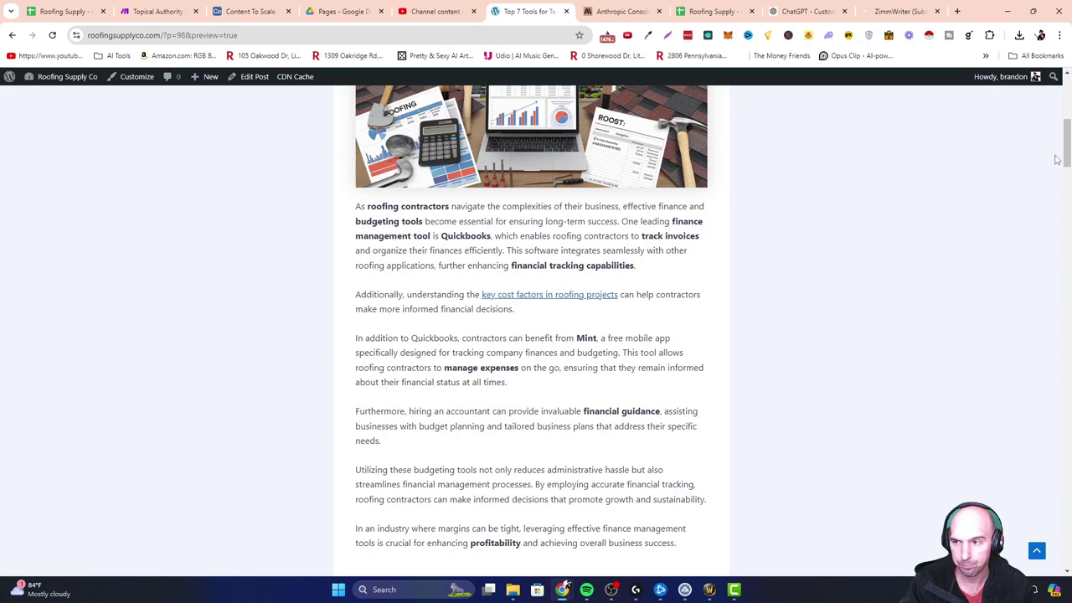
left_click(12, 35)
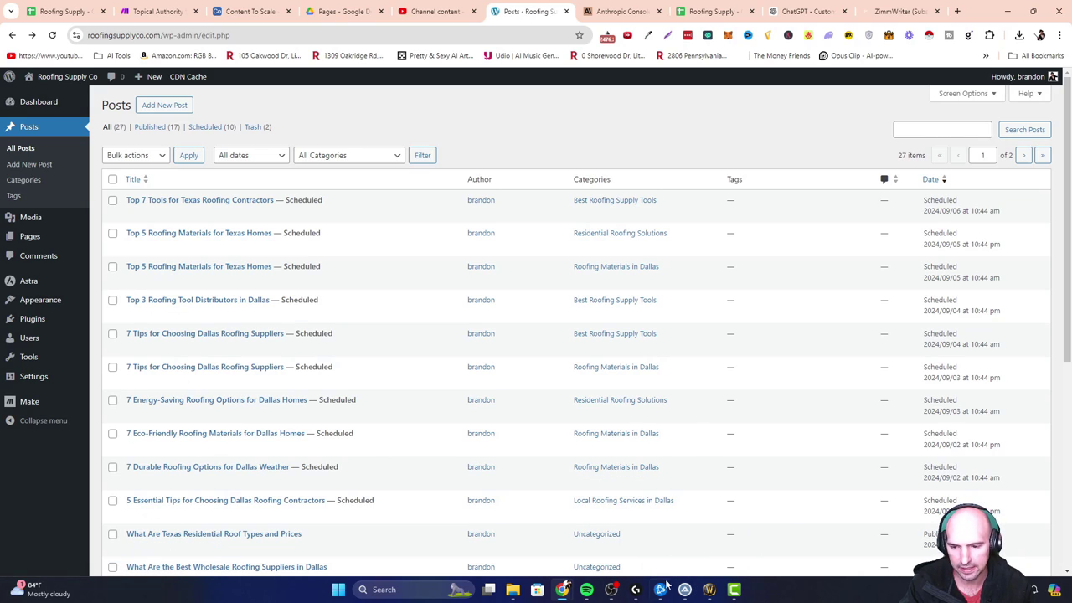
Step: Open the bulk writer's WordPress upload settings, keep roofingsupplyco.com, and check user, category and sub-category
mouse_move(684, 589)
left_click(710, 523)
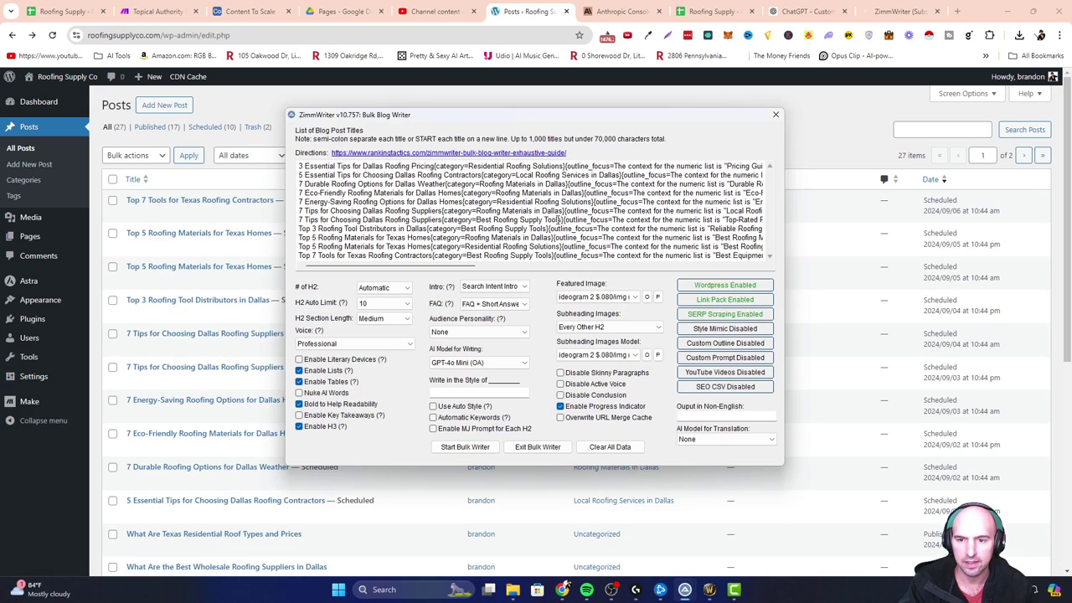
left_click(699, 289)
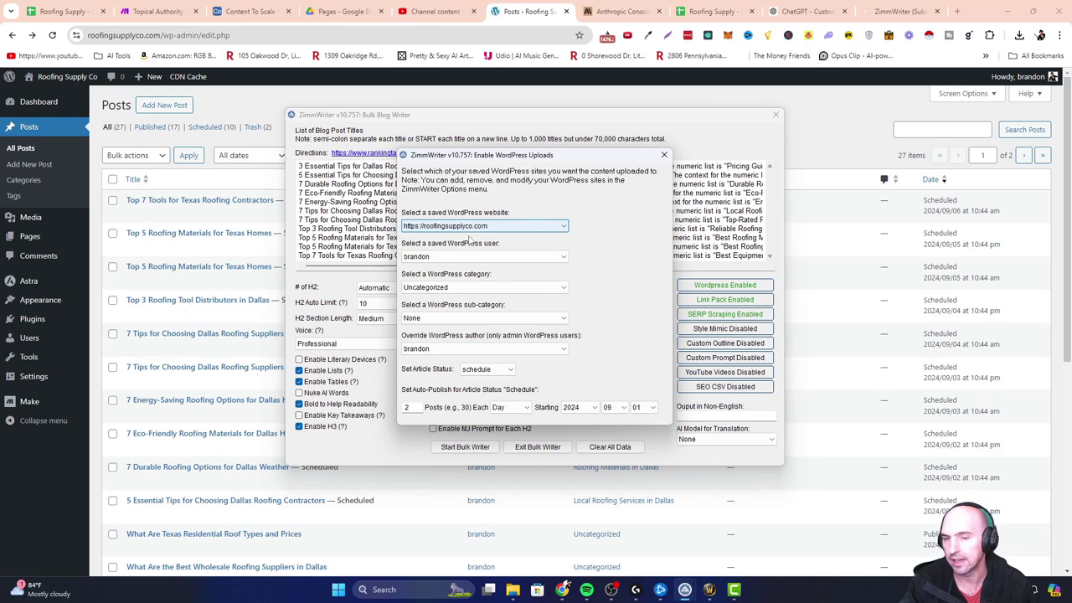
left_click(482, 229)
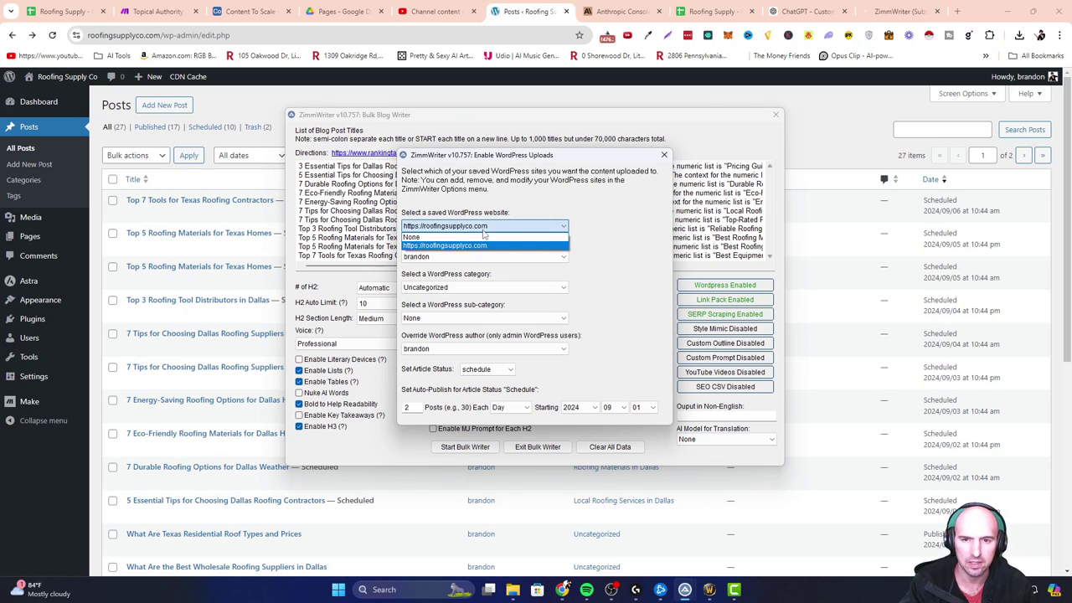
left_click(460, 228)
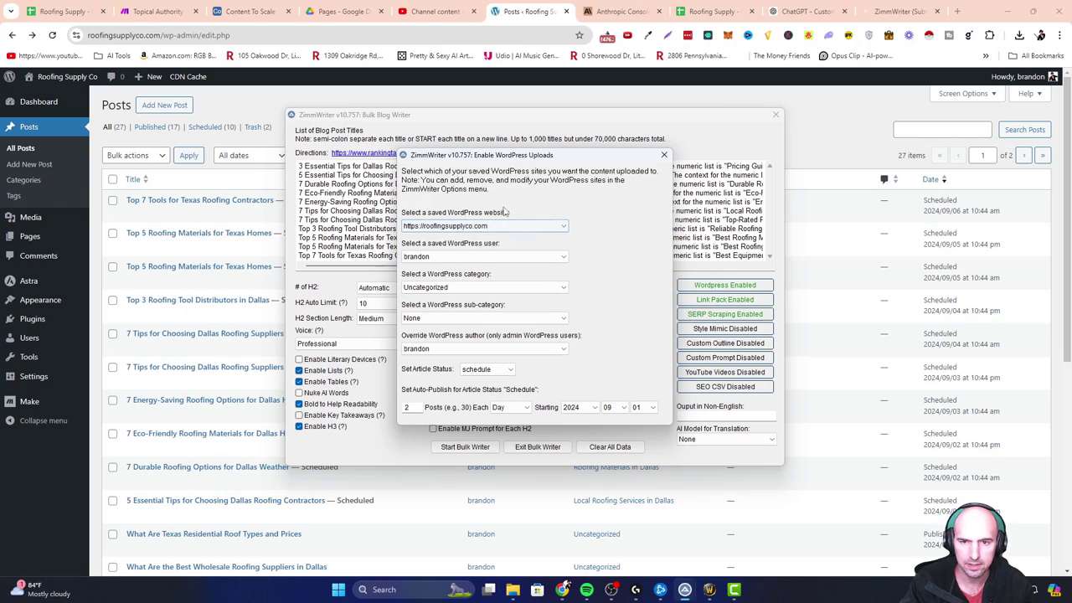
left_click(452, 255)
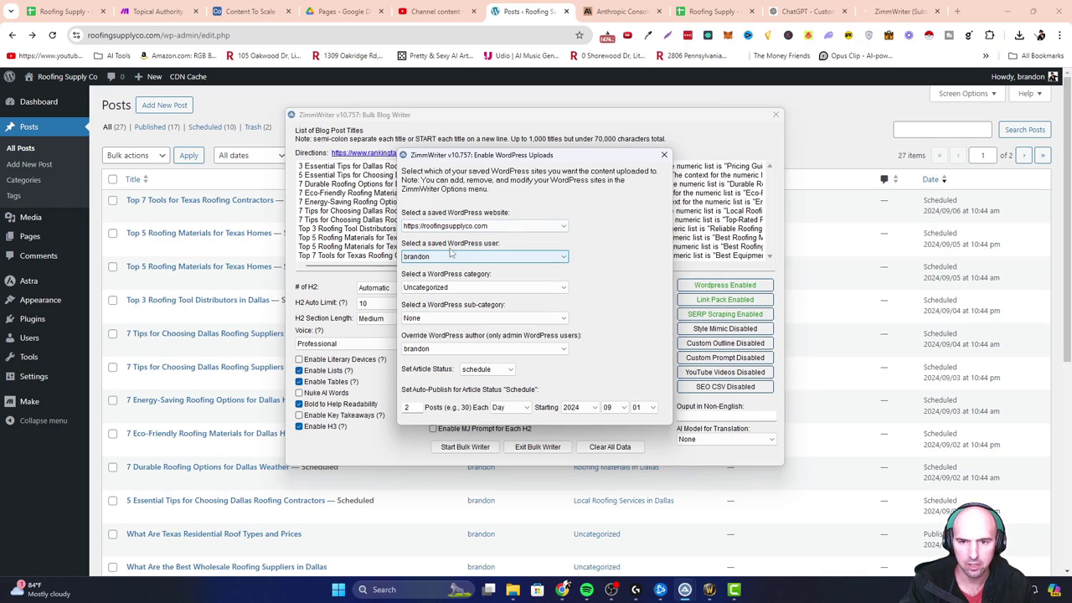
left_click(448, 286)
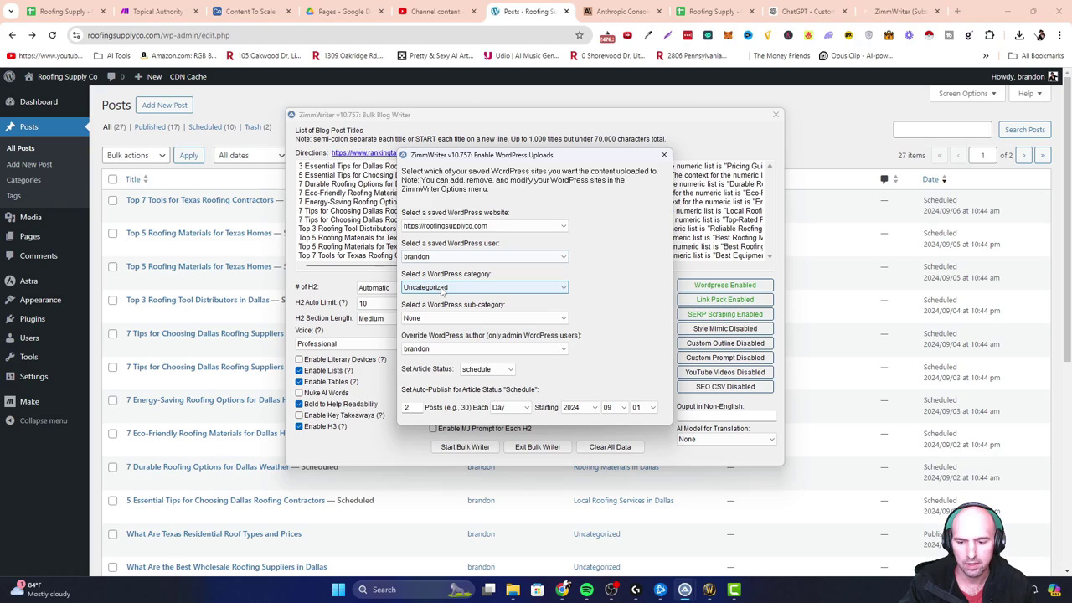
left_click(718, 202)
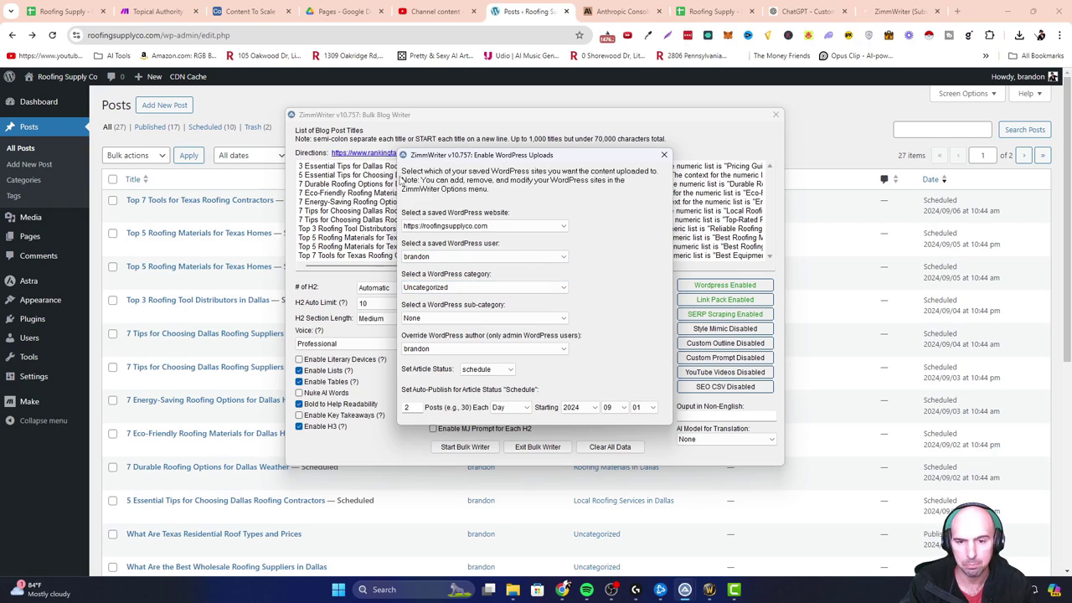
left_click(423, 318)
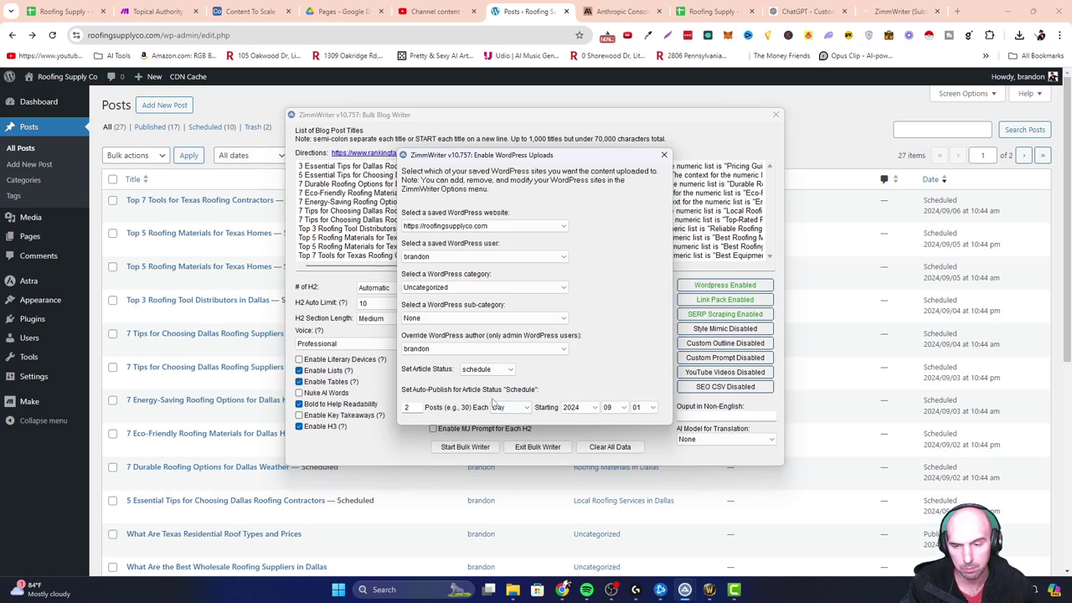
Step: Close the upload settings and Bulk Writer, then reach Options Menu > Setup Wordpress
left_click(665, 157)
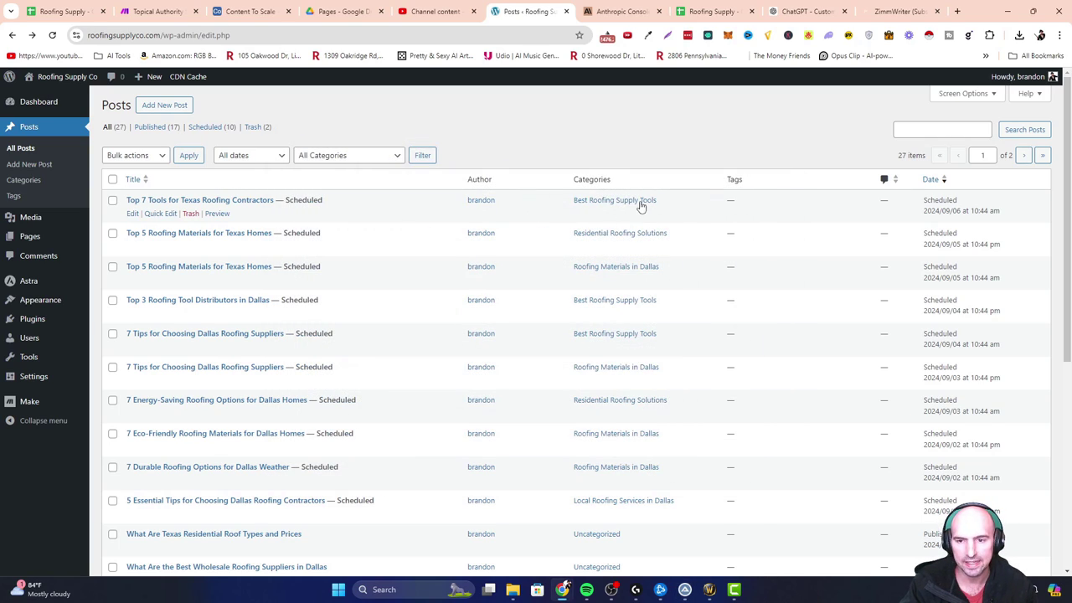
left_click(684, 589)
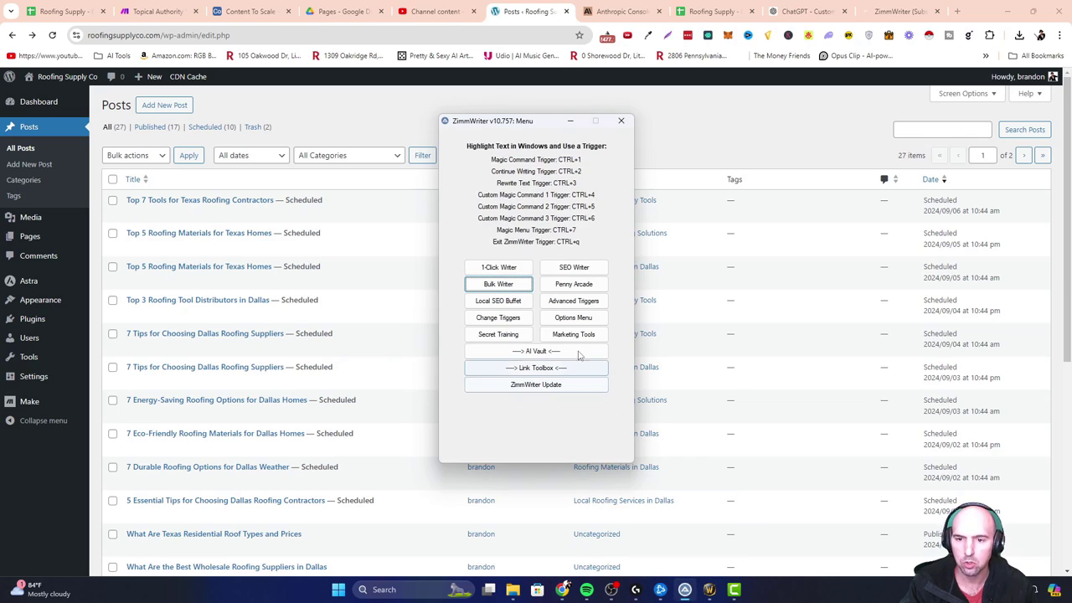
left_click(585, 321)
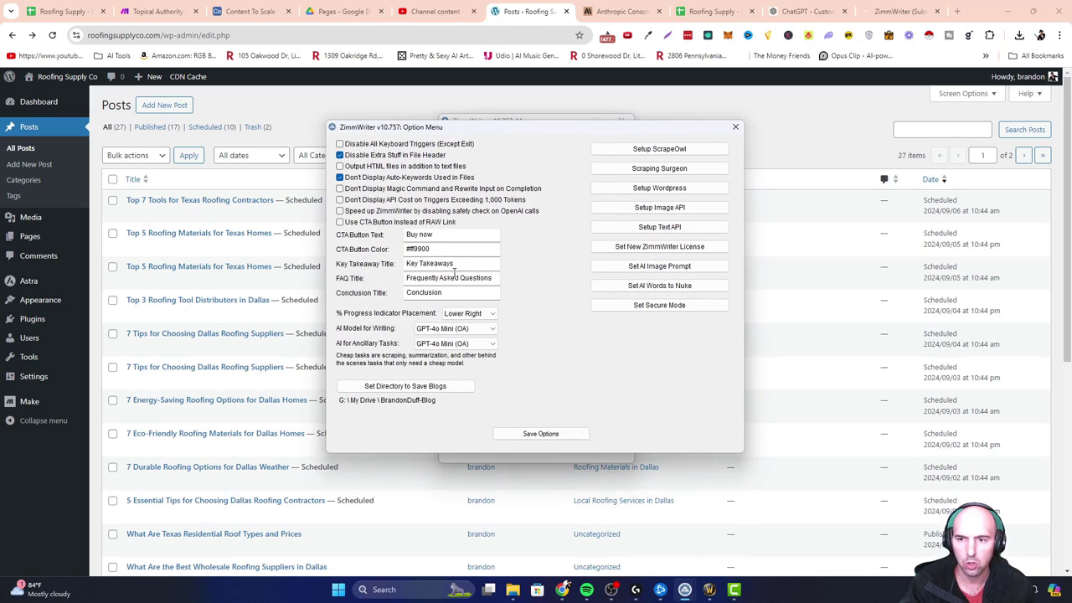
left_click(623, 192)
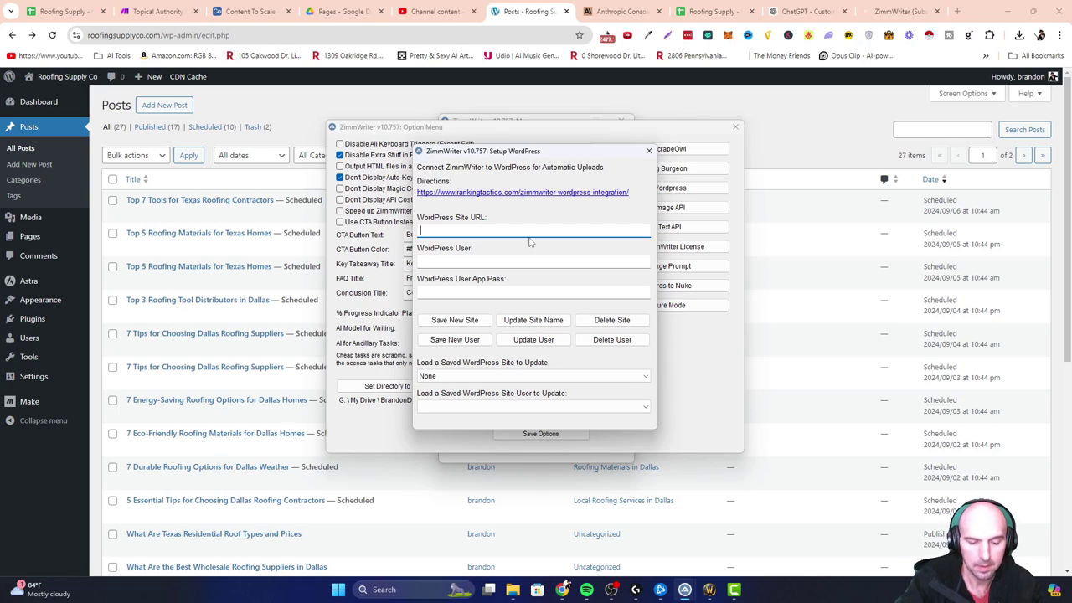
Step: Try several sample site URLs, then clear the WordPress Site URL field
type("themoneyfriends.co")
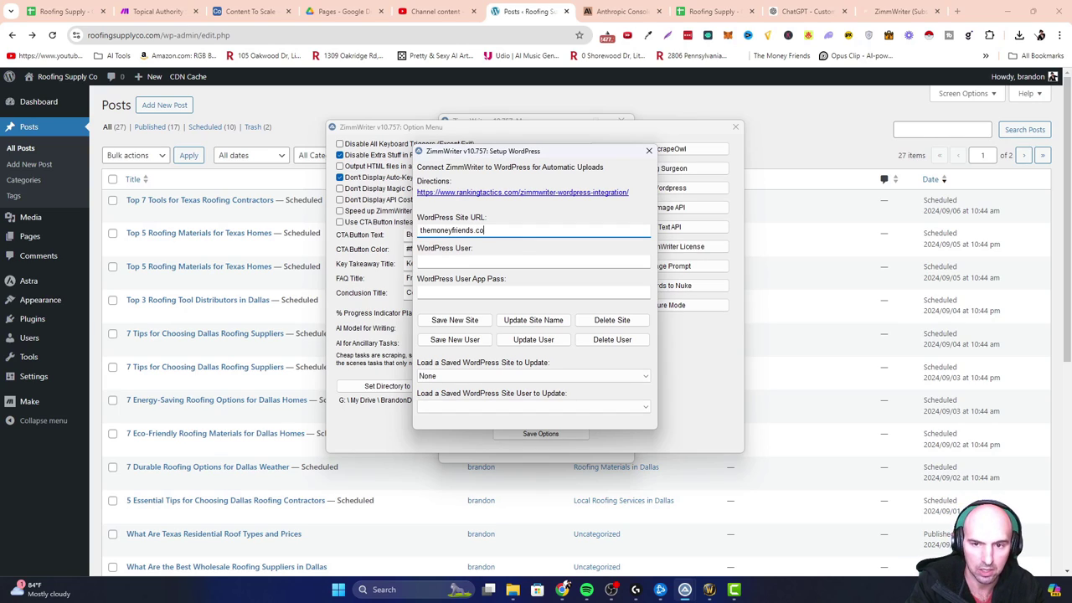
type("m/wp-adm")
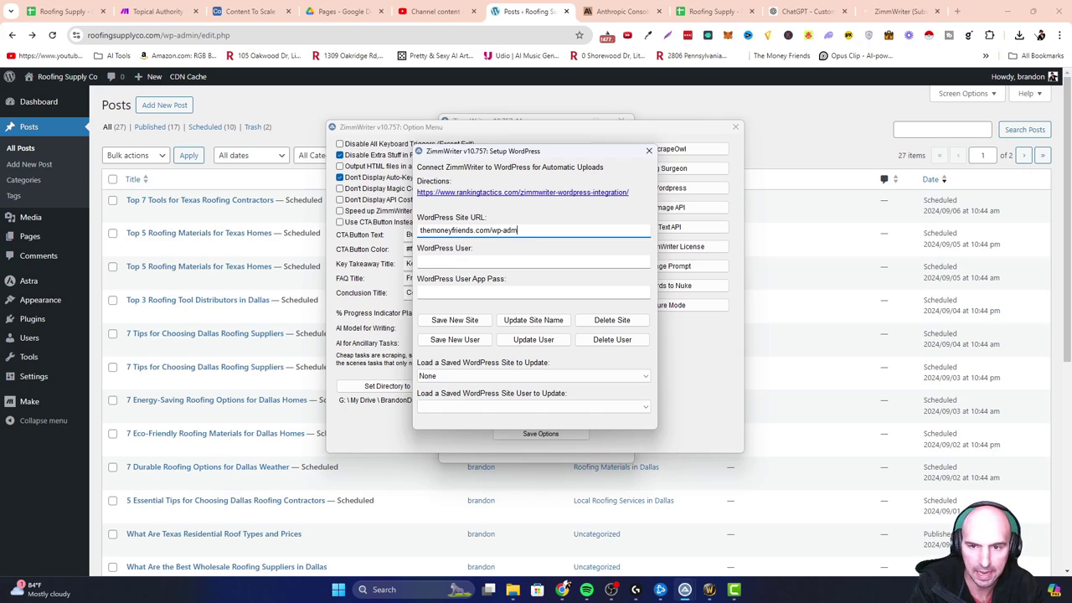
type("i")
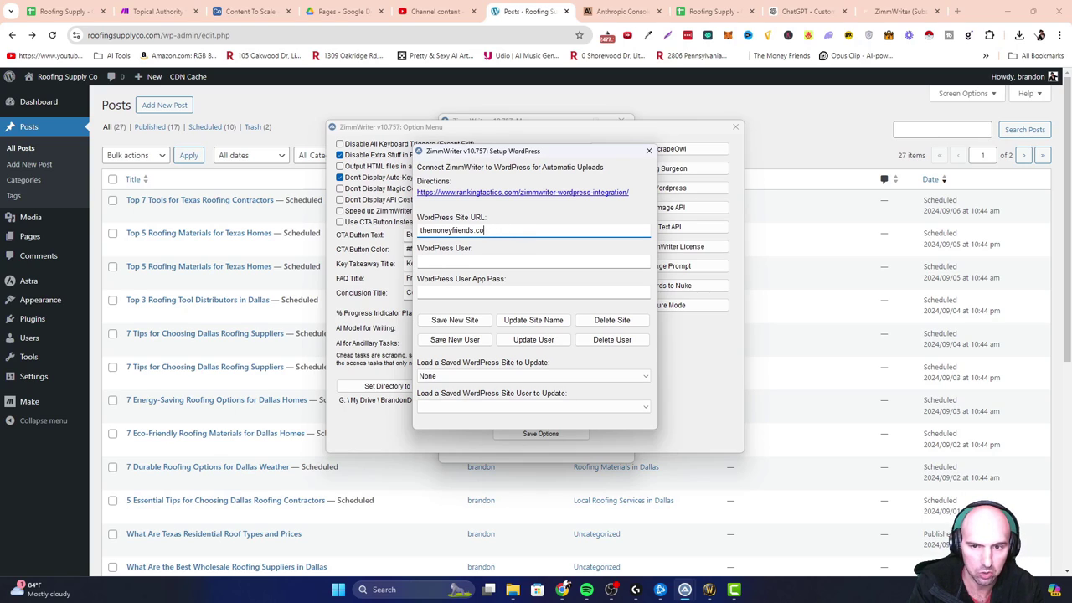
key("ctrl+a")
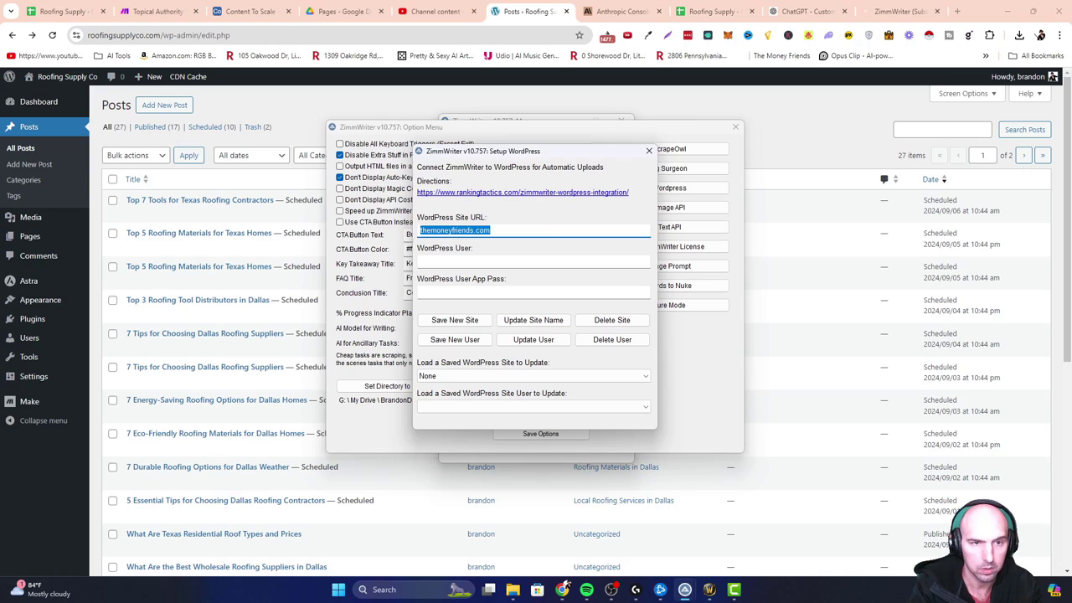
type("roofingco")
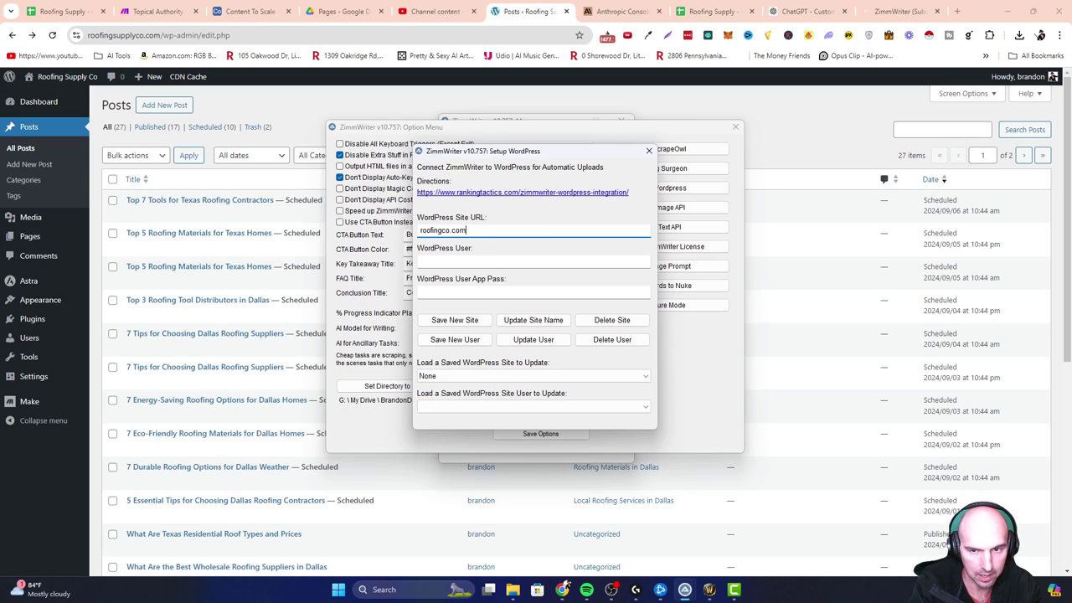
key("ctrl+a")
key("BackSpace")
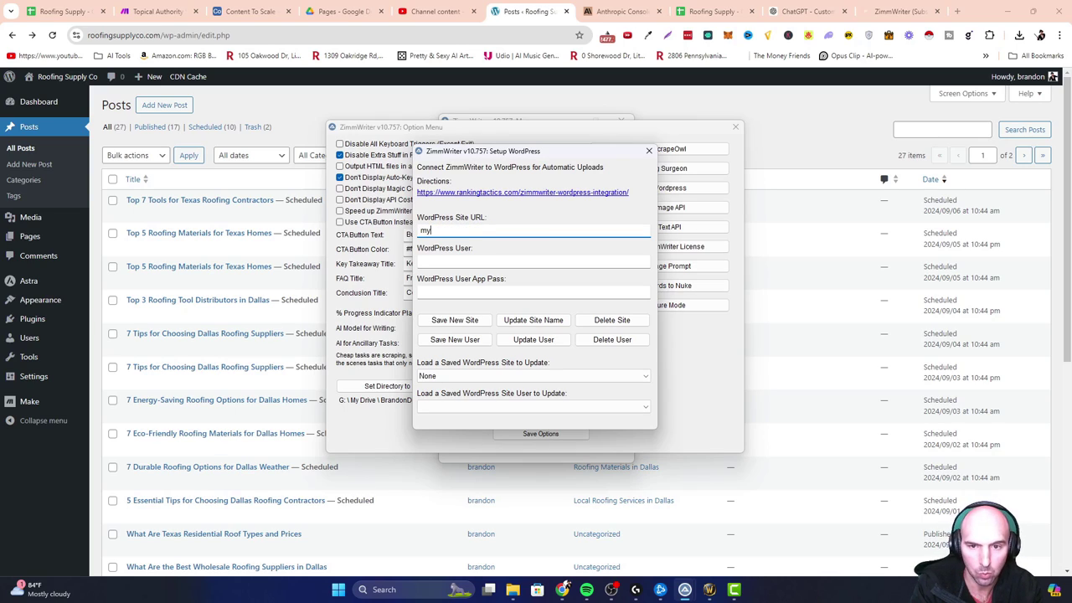
type("websiteisawesomn")
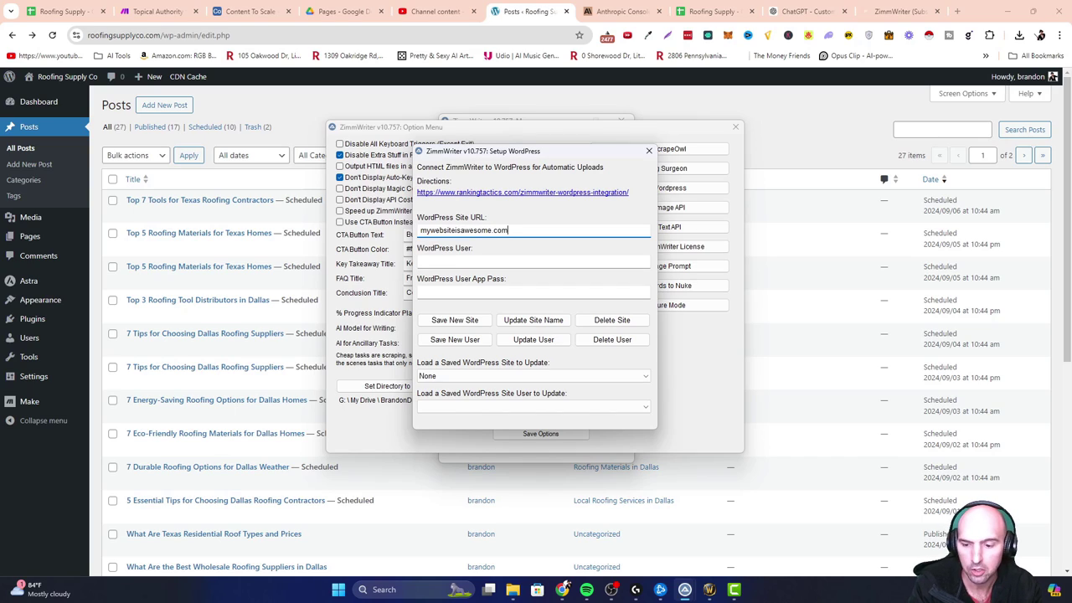
key("ctrl+a")
key("BackSpace")
key("Tab")
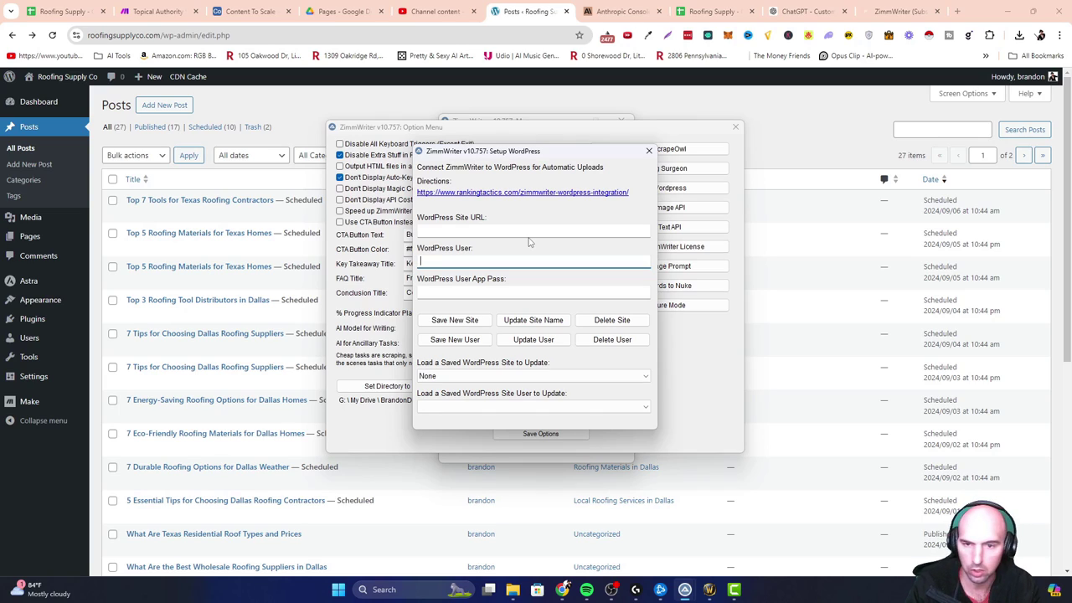
Step: Type and erase a sample user name, leaving the WordPress User field blank before the app password field
type("admin")
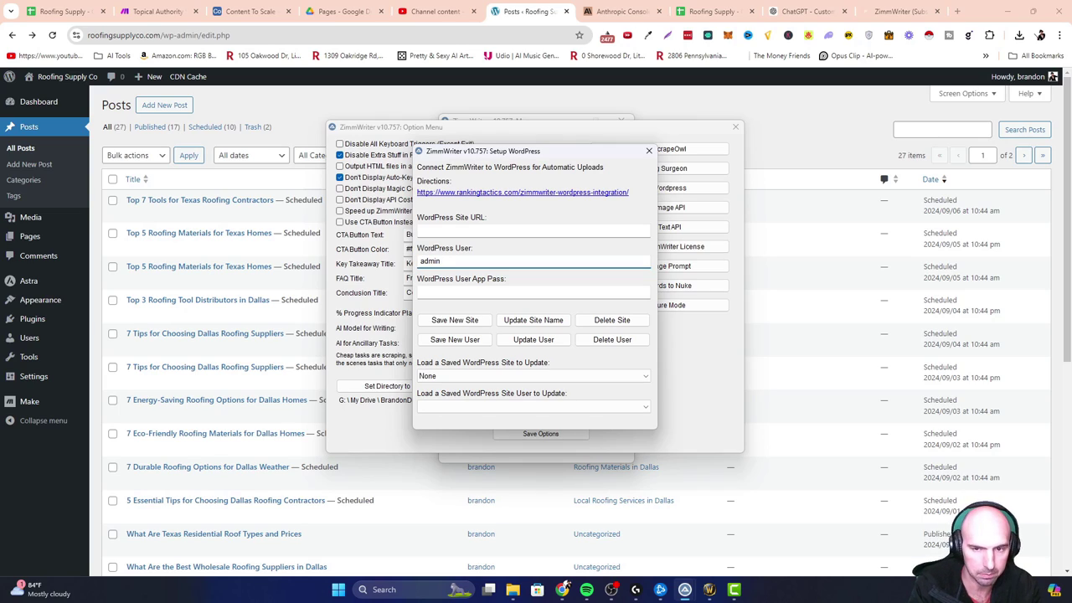
key("BackSpace")
key("BackSpace")
key("BackSpace")
type("firstnamelastna")
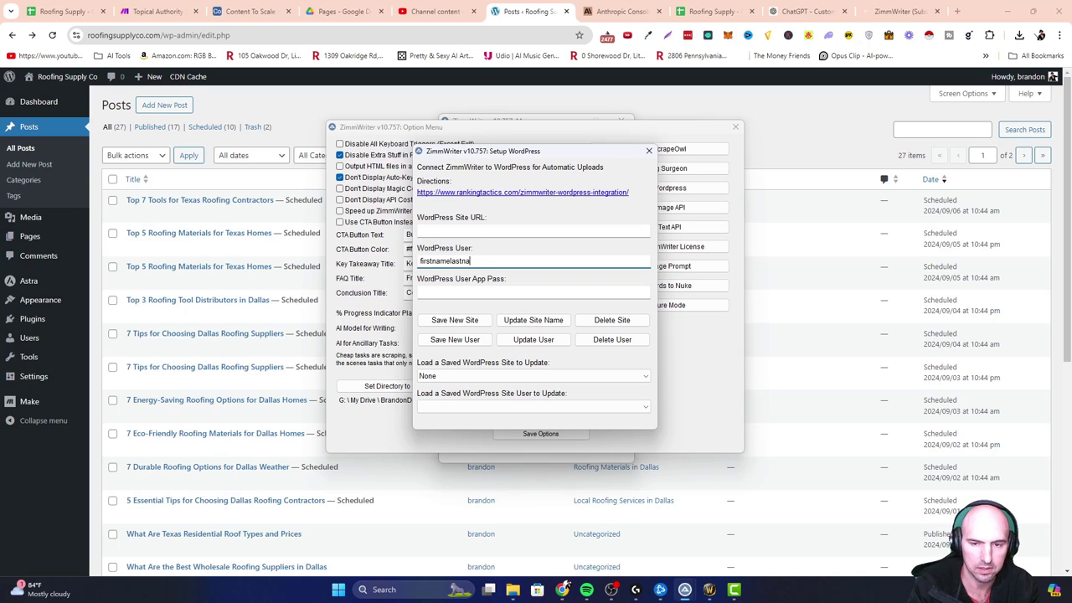
key("BackSpace")
key("BackSpace")
key("BackSpace")
key("BackSpace")
key("BackSpace")
key("BackSpace")
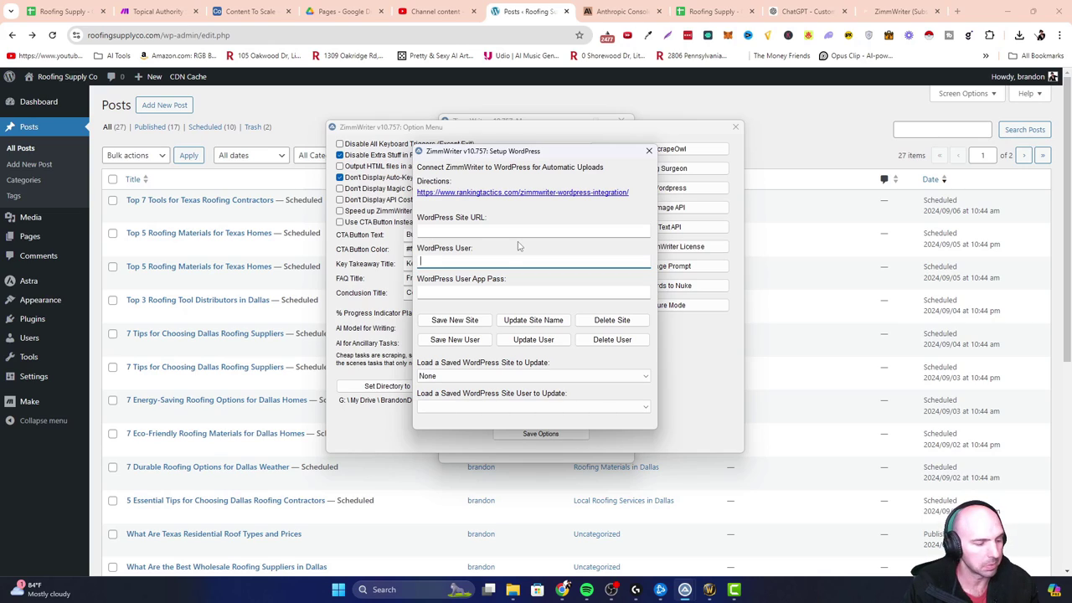
left_click(452, 290)
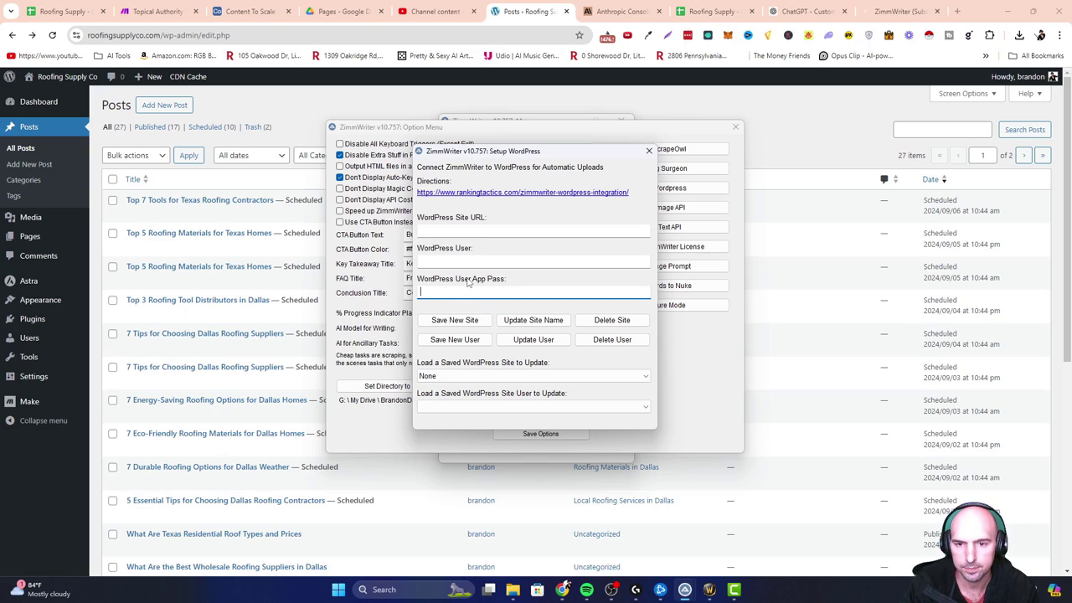
Step: In the WordPress user profile, create a new application password named 'SuperAwesomePassword'
left_click(59, 337)
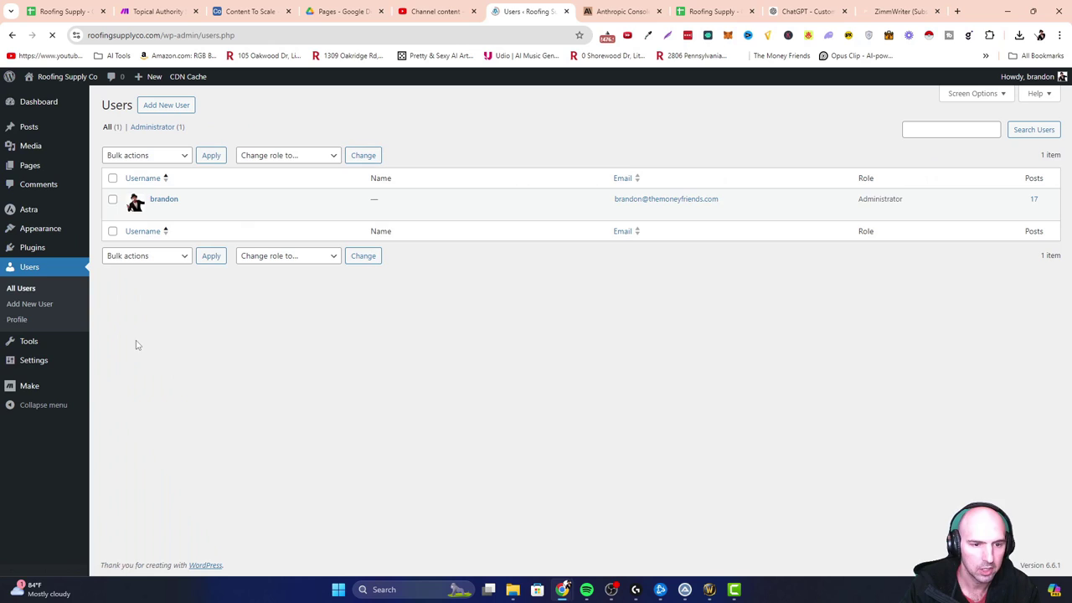
left_click(167, 200)
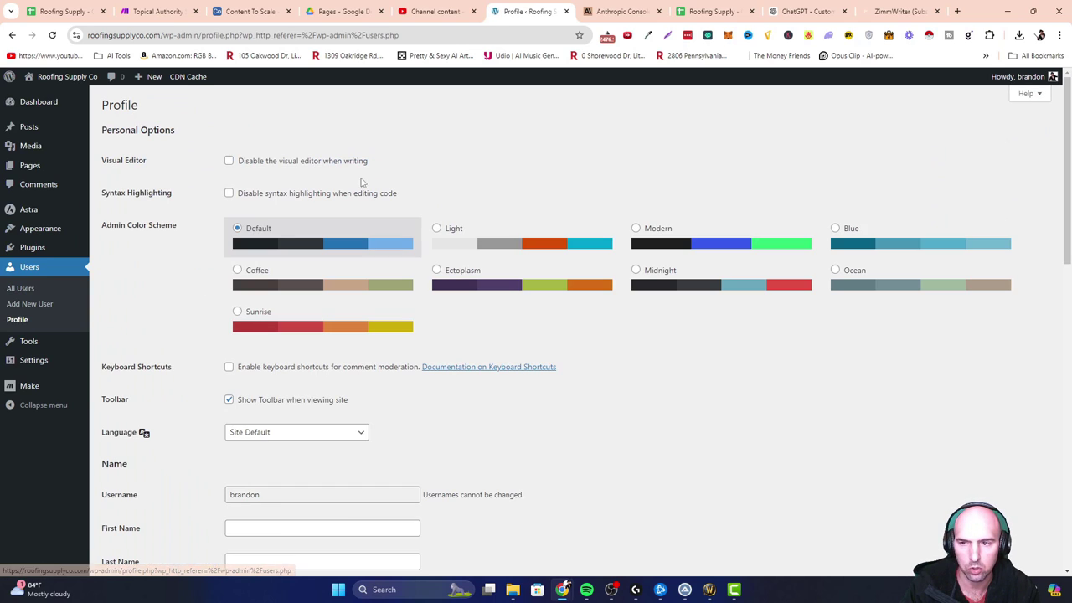
scroll(387, 329, "down", 3)
scroll(418, 344, "down", 4)
scroll(427, 349, "down", 3)
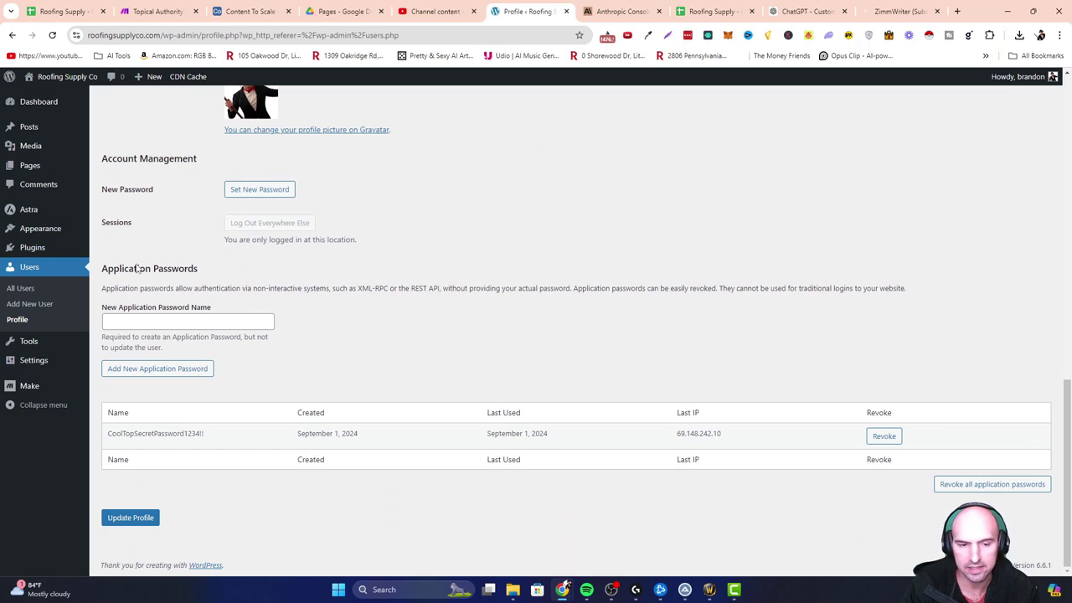
left_click(129, 320)
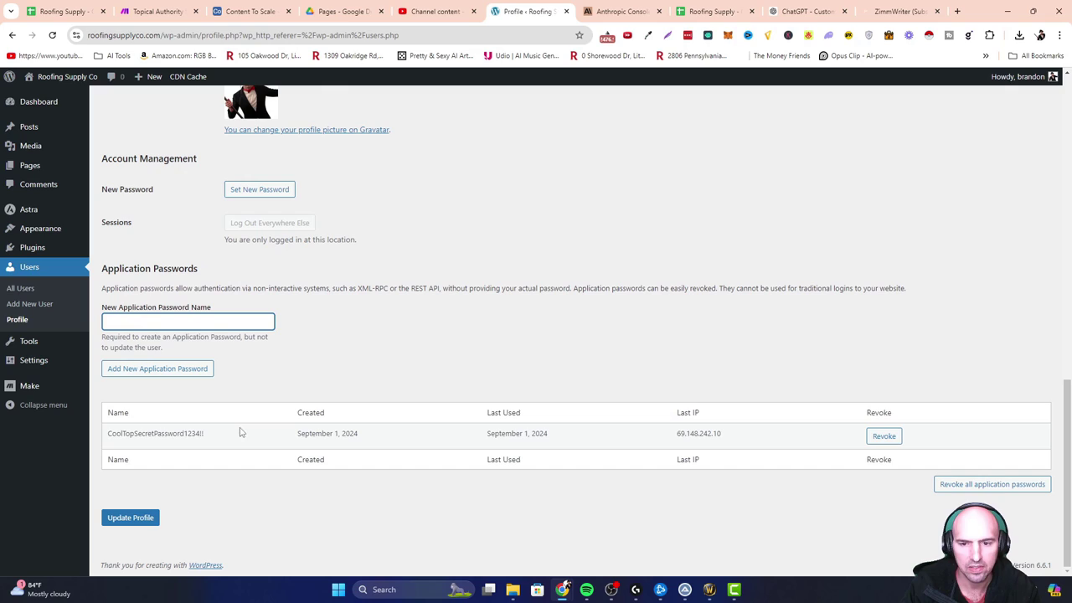
left_click_drag(111, 437, 216, 439)
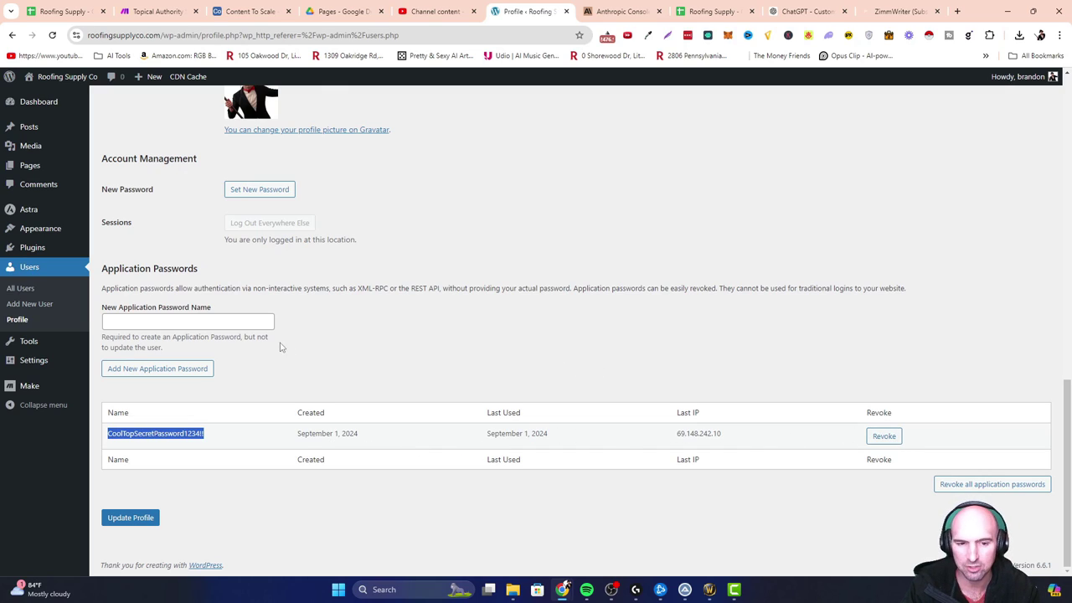
left_click(208, 324)
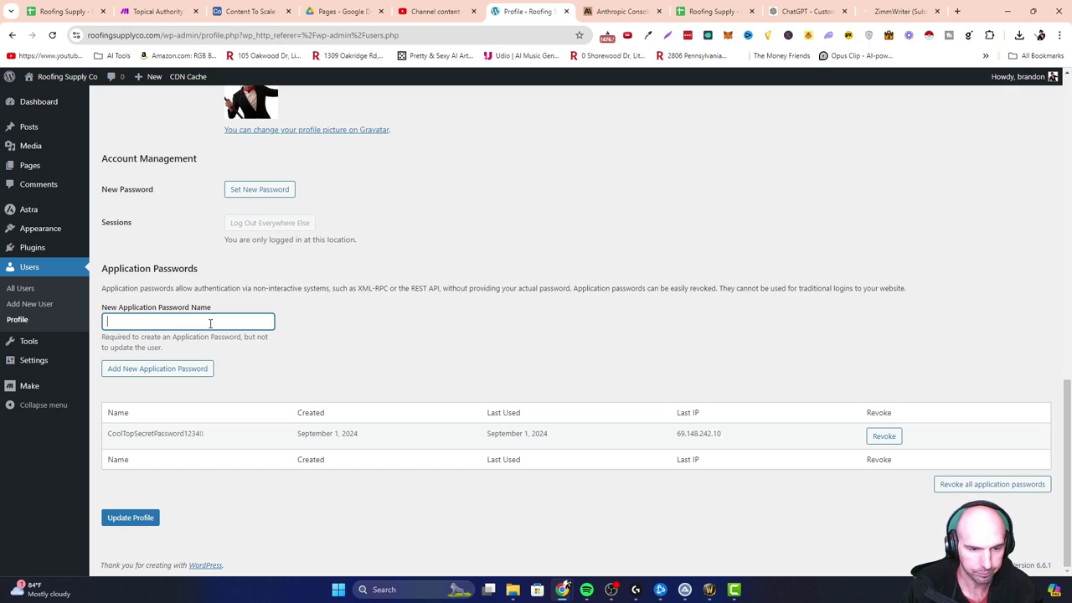
type("S")
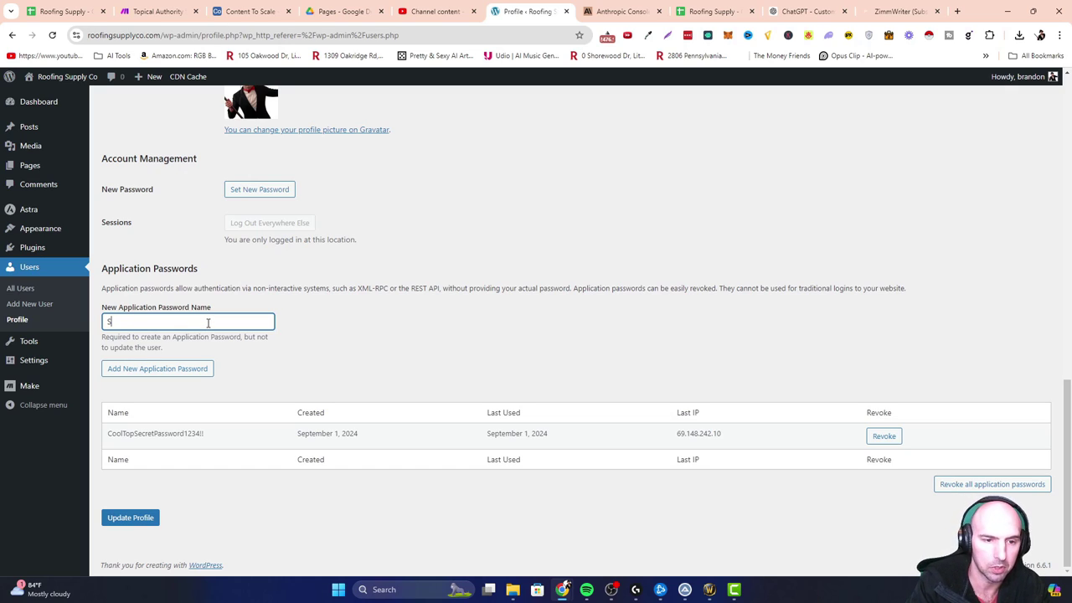
type("uperAwesome")
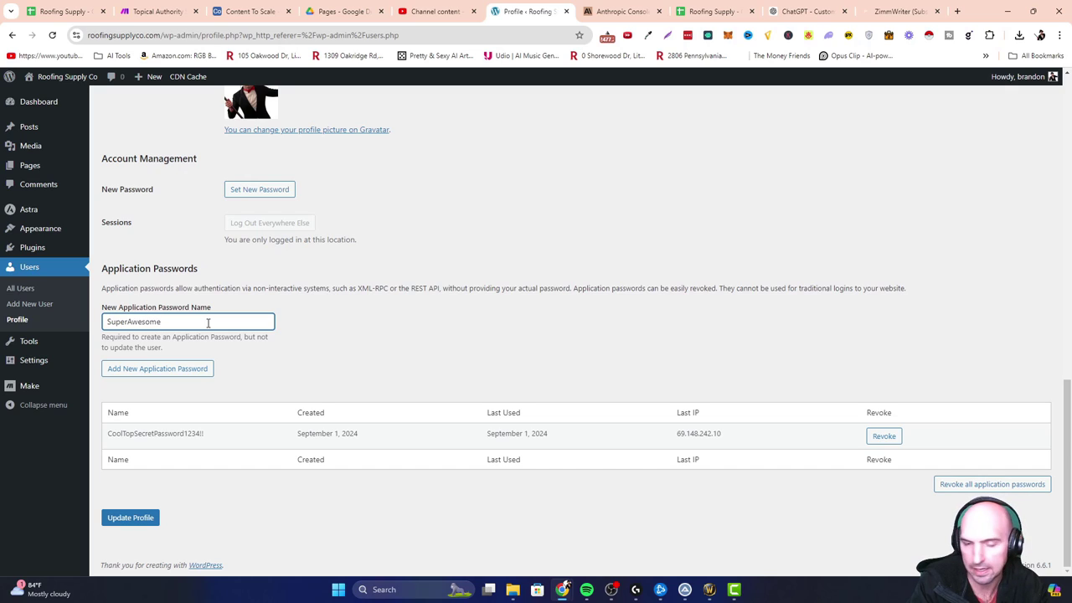
type("Tassword")
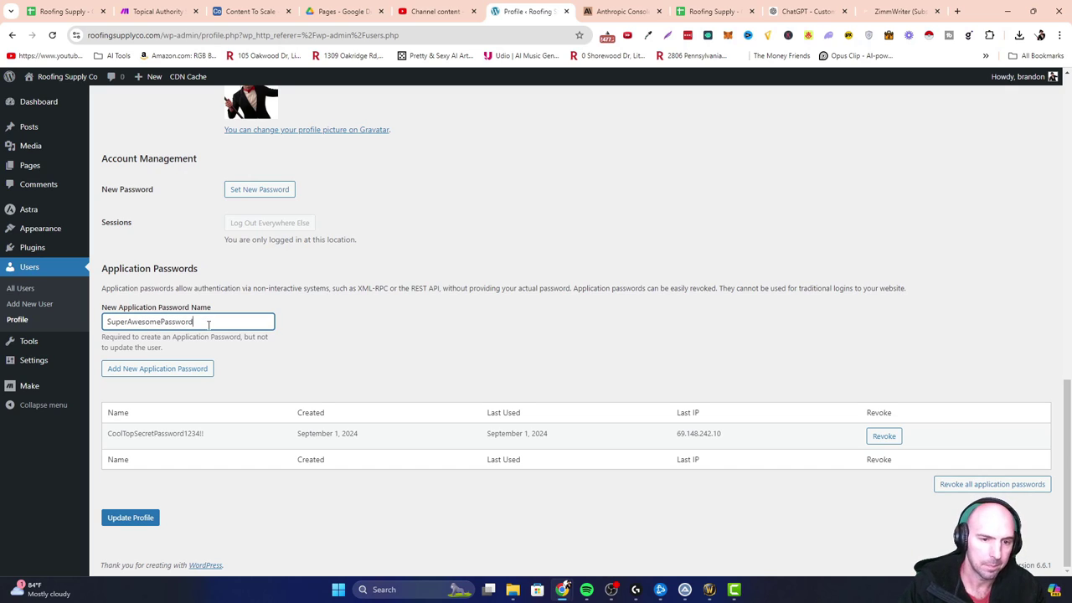
left_click(206, 370)
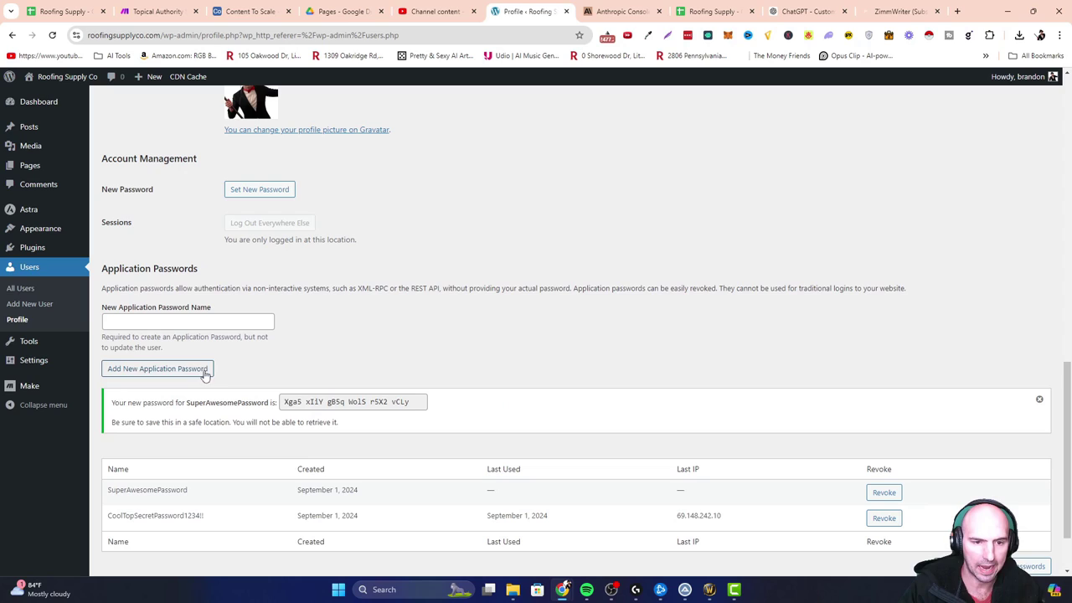
Step: Copy the generated application password and paste it into ZimmWriter's App Pass field
left_click(301, 401)
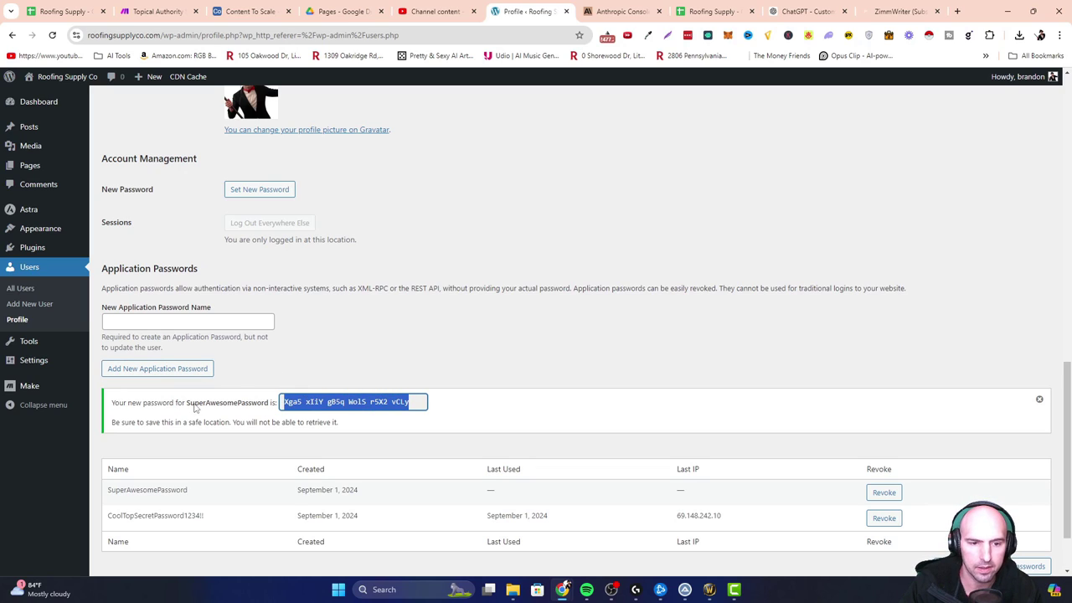
right_click(284, 402)
left_click(313, 241)
key("alt+Tab")
key("ctrl+v")
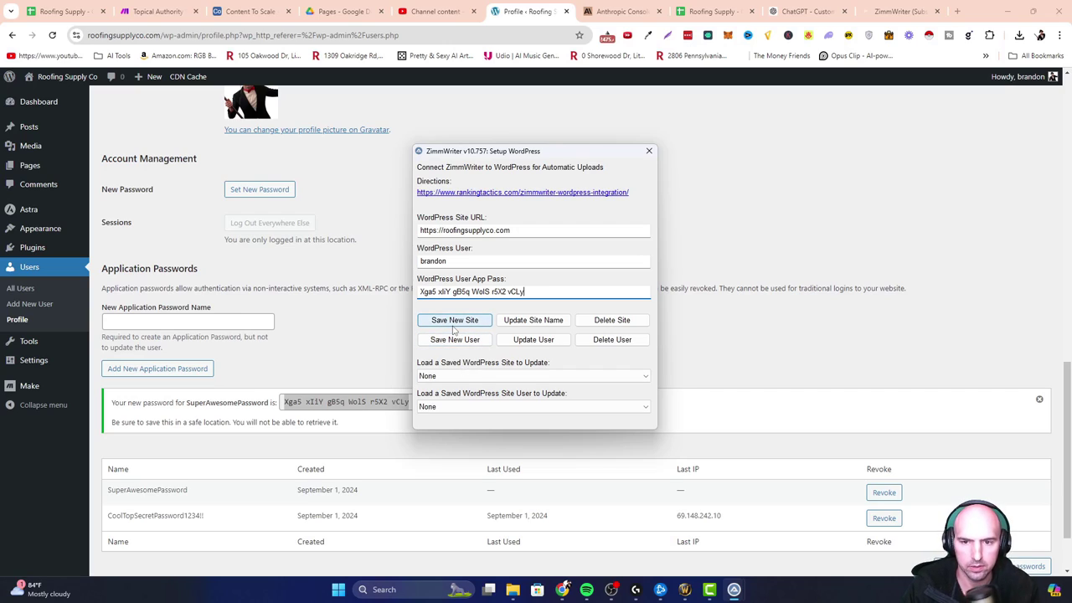
left_click(453, 323)
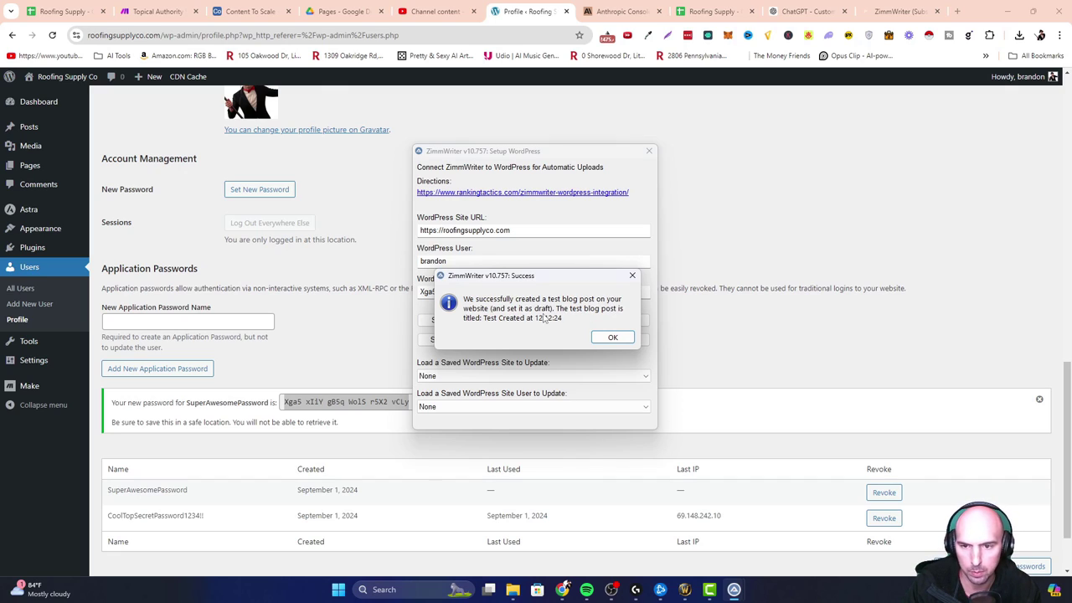
left_click(612, 337)
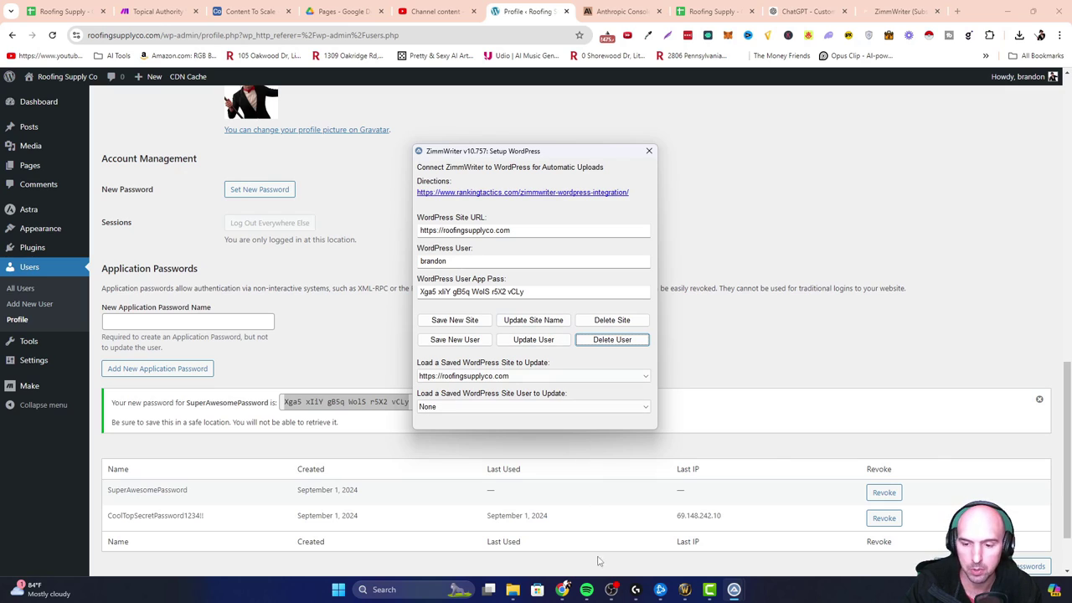
mouse_move(734, 589)
left_click(751, 548)
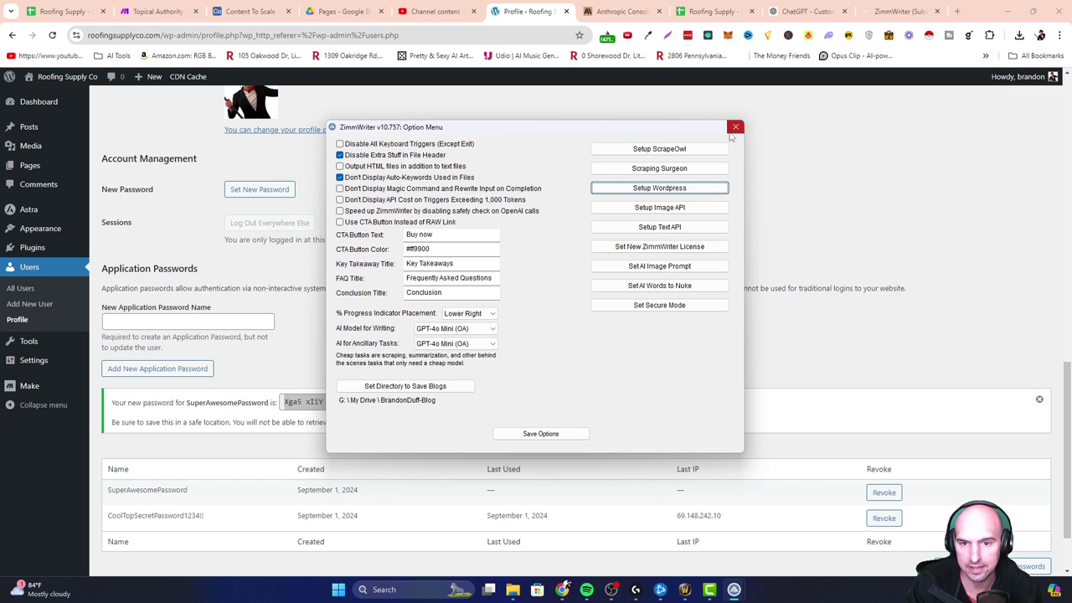
left_click(529, 435)
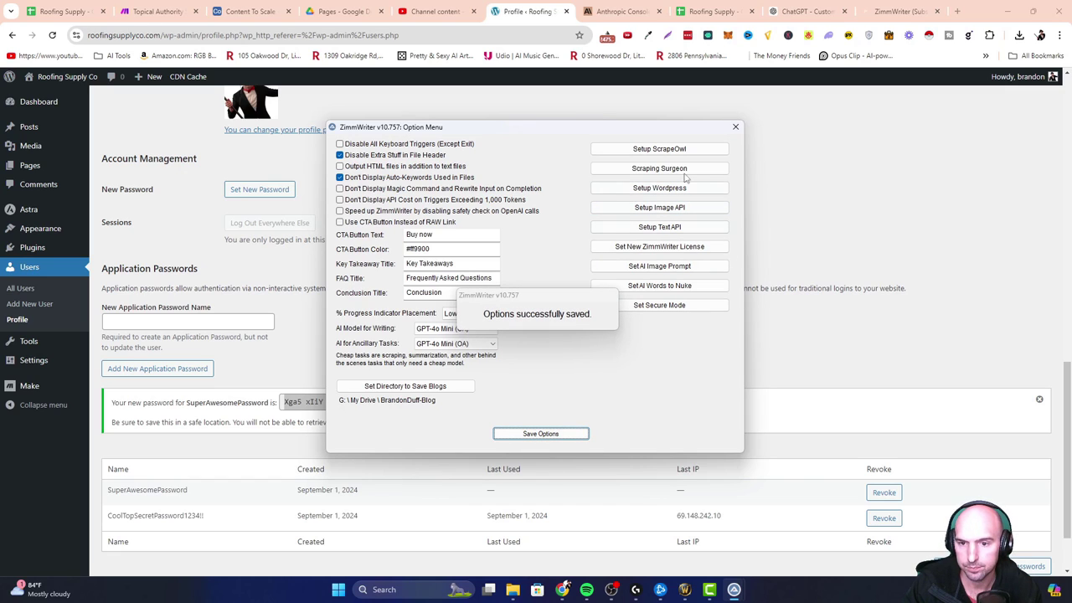
left_click(735, 126)
mouse_move(733, 589)
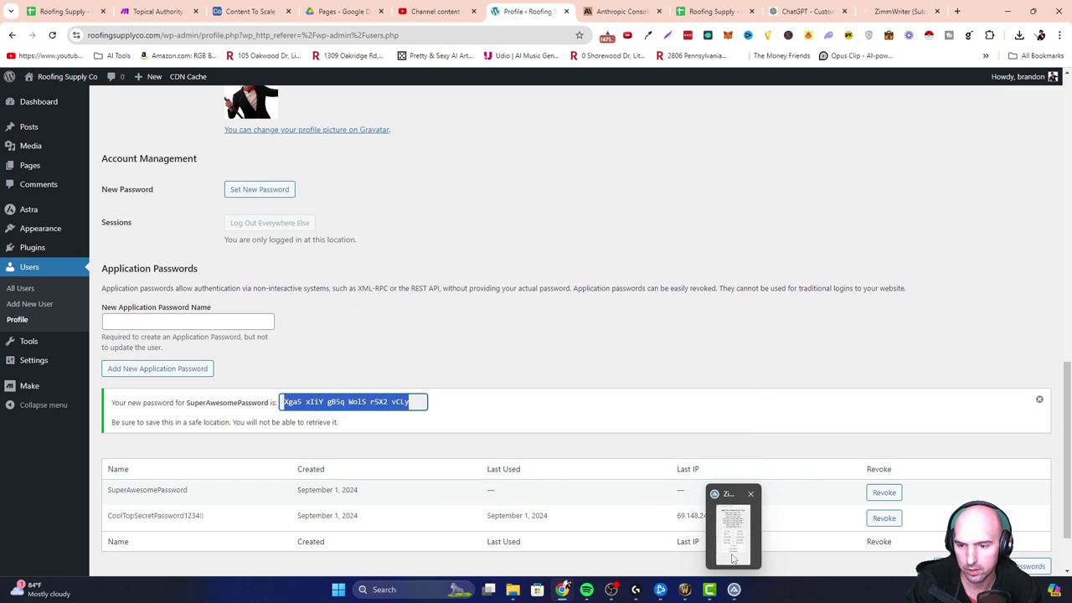
Step: Open the SEO Blog Writer from ZimmWriter's main menu and scroll its settings
left_click(733, 528)
left_click(580, 268)
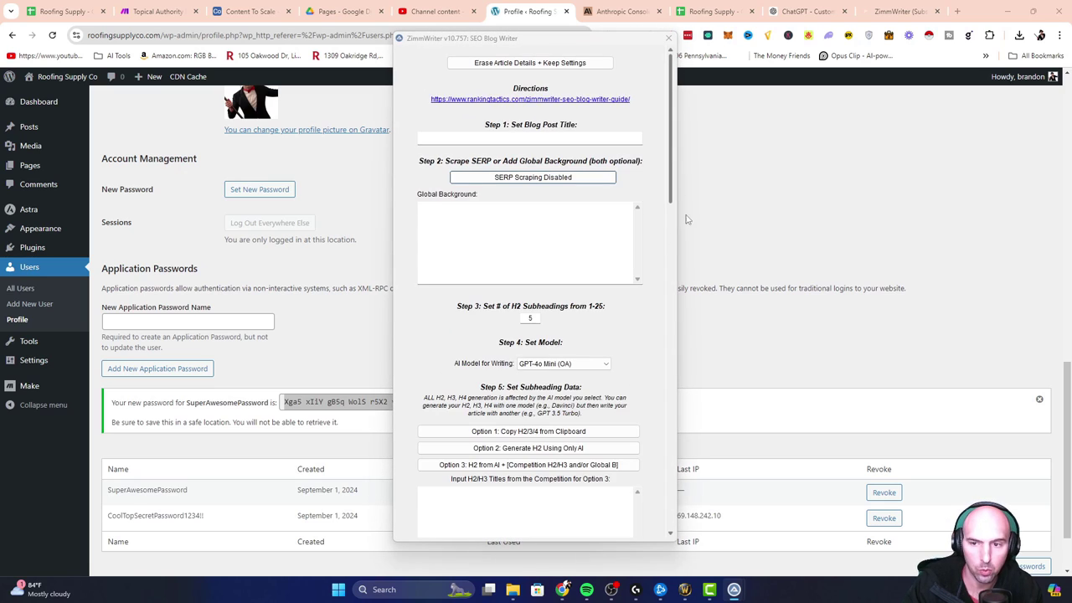
scroll(651, 455, "down", 10)
scroll(655, 479, "down", 2)
scroll(656, 479, "down", 2)
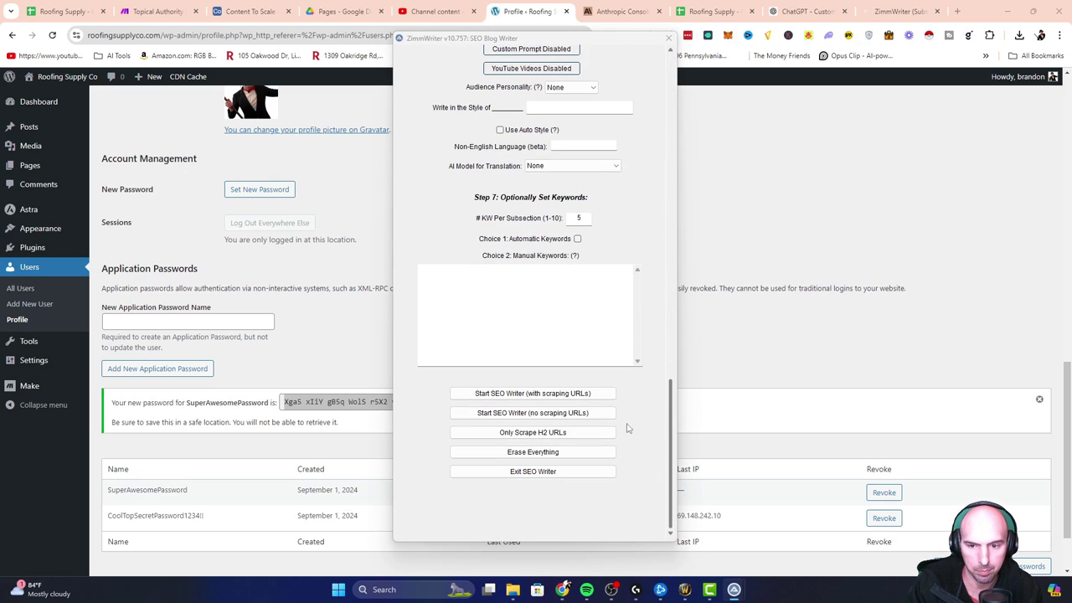
scroll(590, 448, "up", 3)
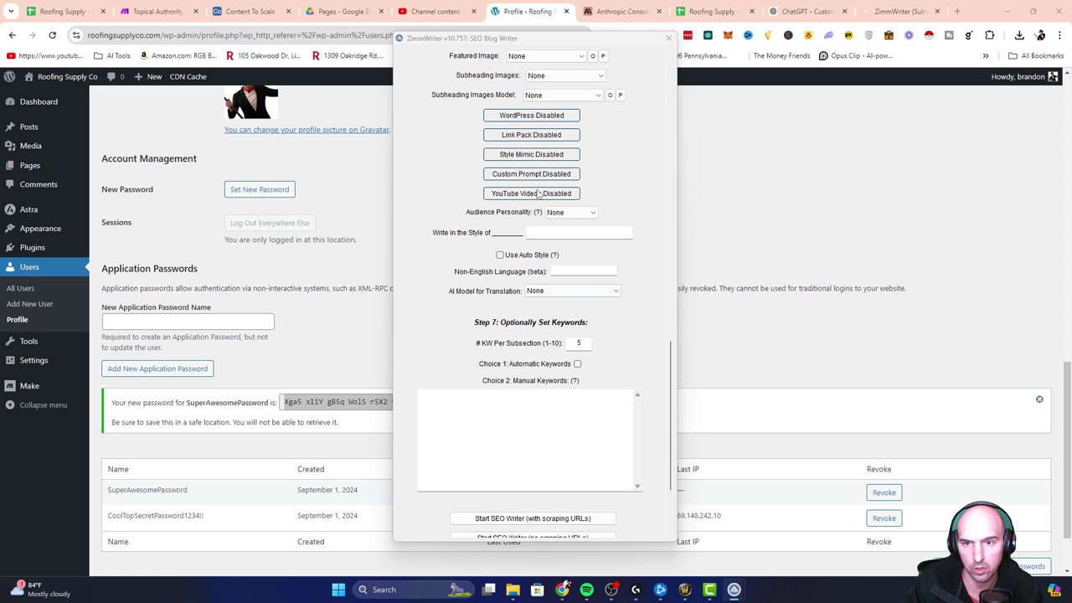
Step: Enable WordPress uploads to roofingsupplyco.com with its saved user; closing fails for lack of a category
left_click(529, 119)
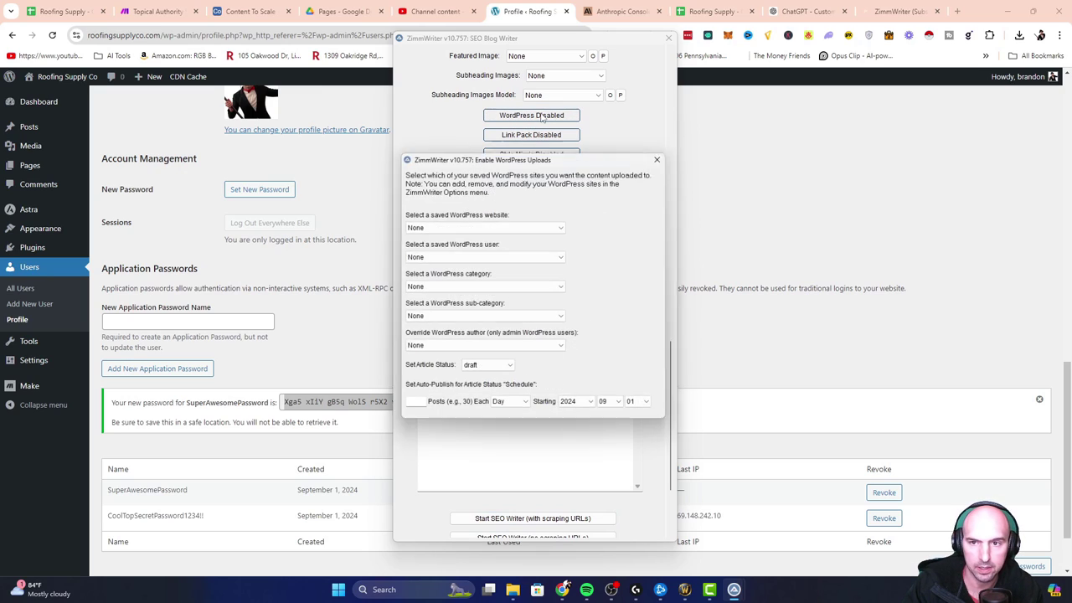
left_click(479, 225)
left_click(430, 245)
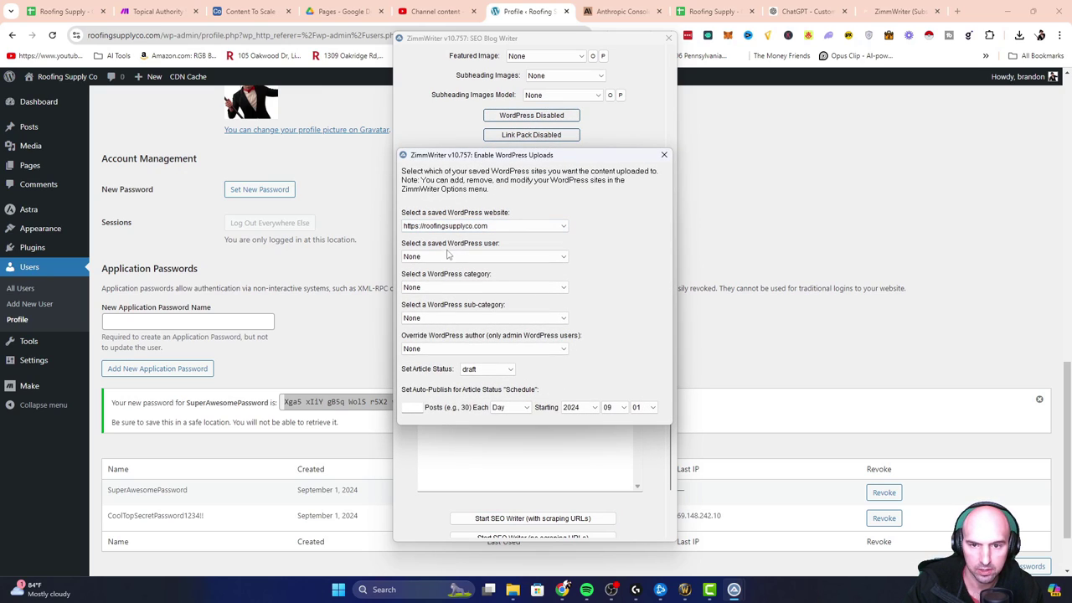
left_click(435, 257)
left_click(431, 275)
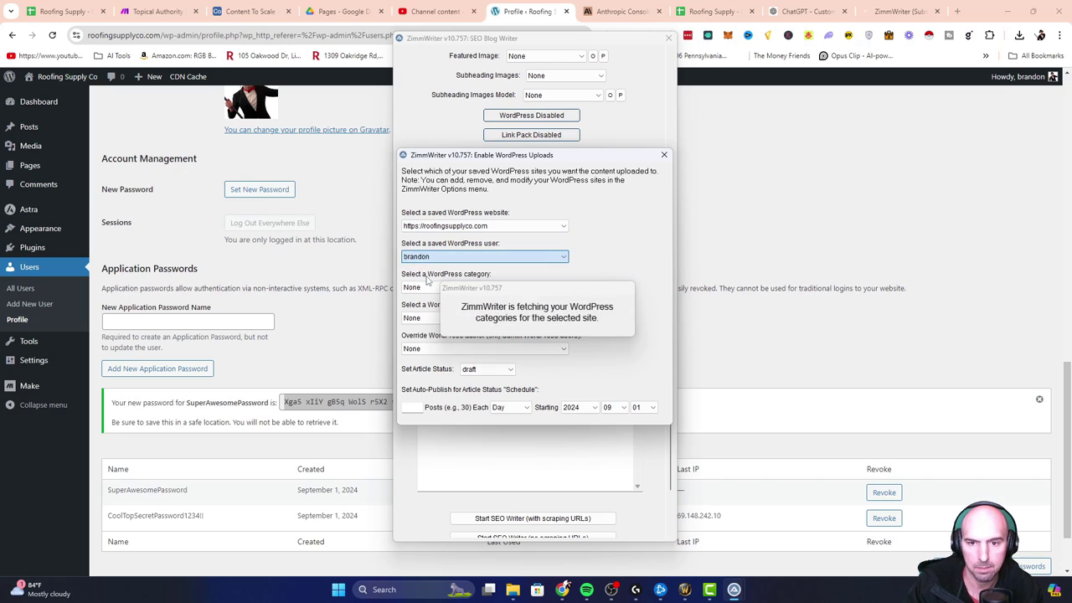
left_click(435, 287)
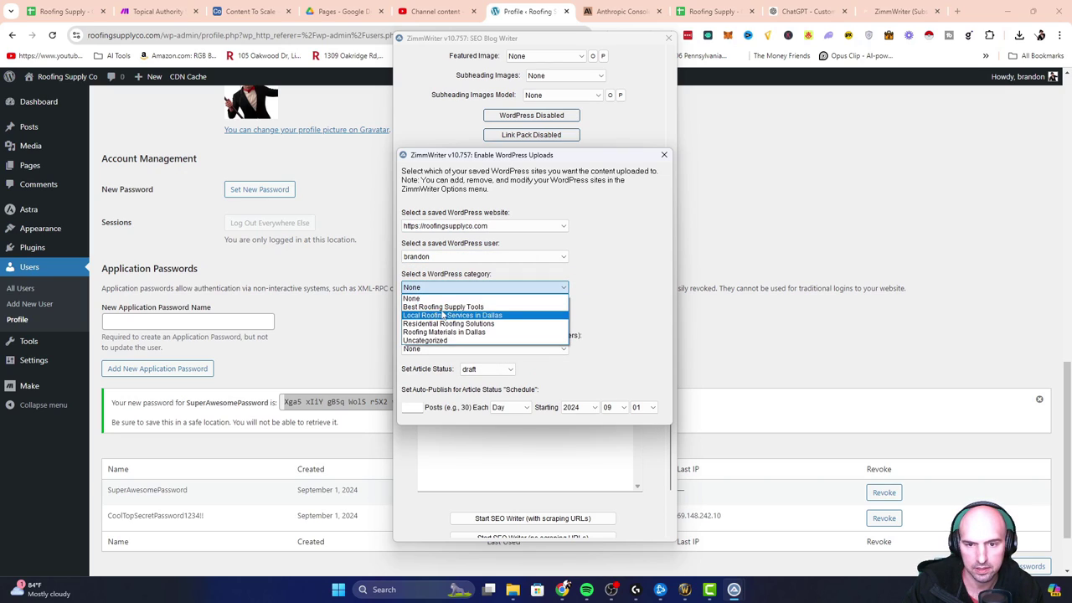
left_click(527, 293)
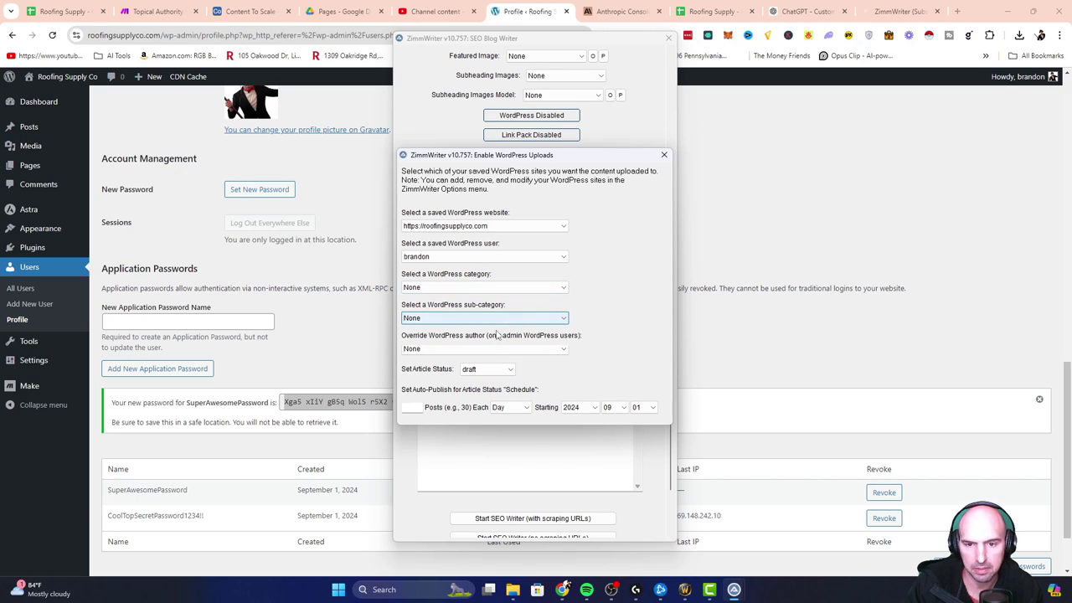
left_click(416, 407)
type("2")
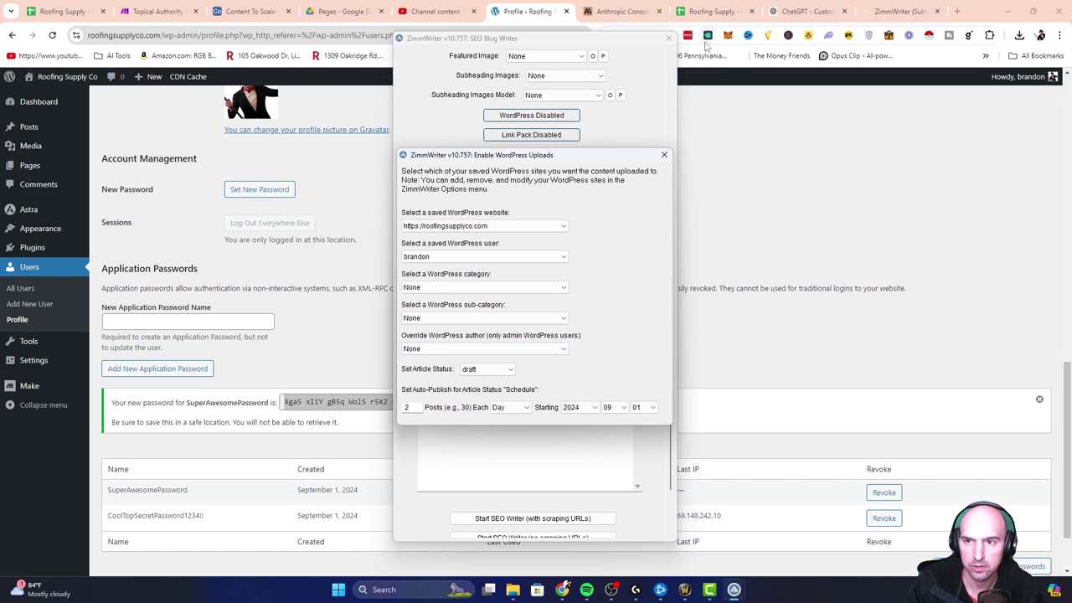
left_click(663, 155)
left_click(607, 331)
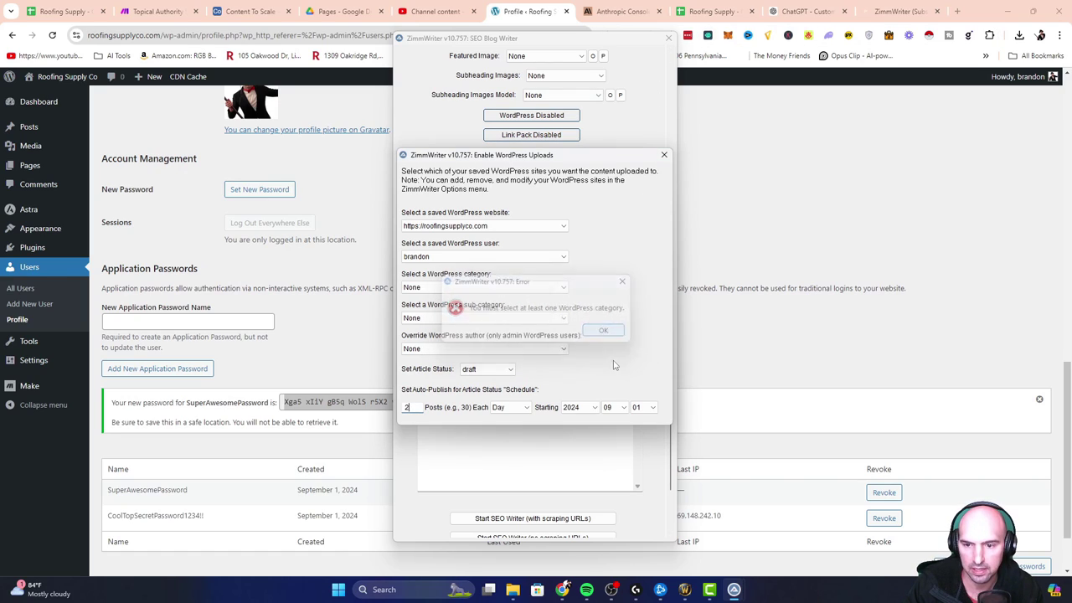
Step: Set the site user as post author and Uncategorized as the category, then close the upload settings
left_click(469, 318)
left_click(456, 335)
left_click(444, 289)
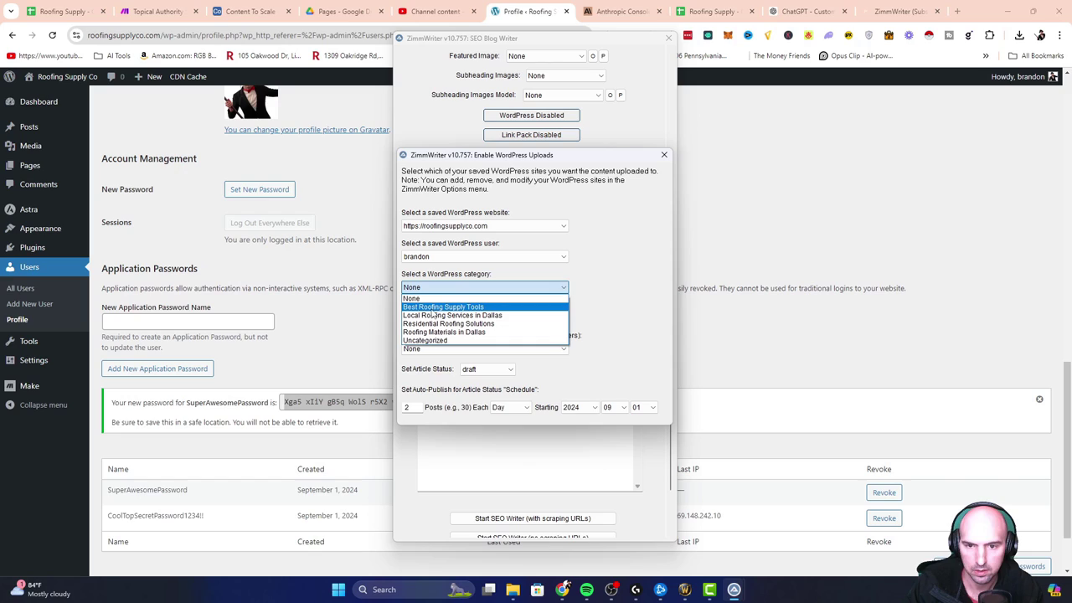
left_click(435, 298)
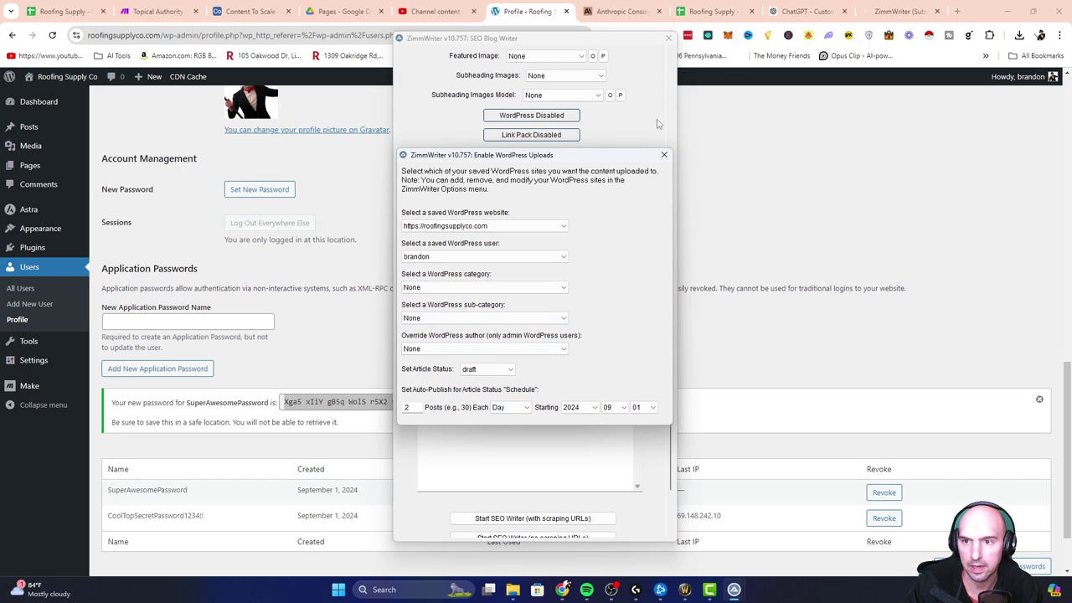
left_click(664, 155)
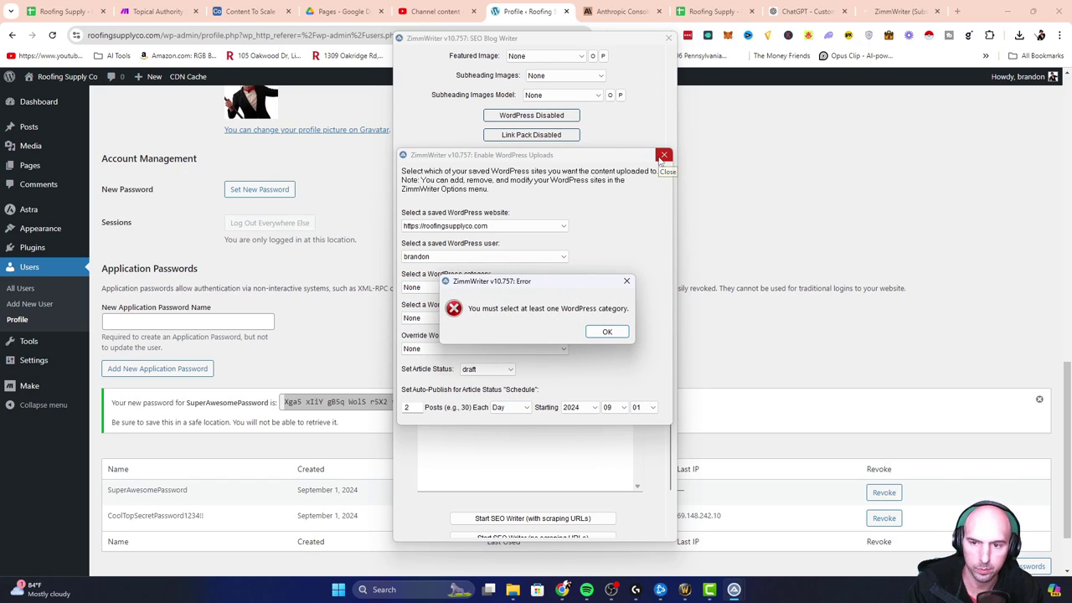
left_click(607, 331)
left_click(435, 348)
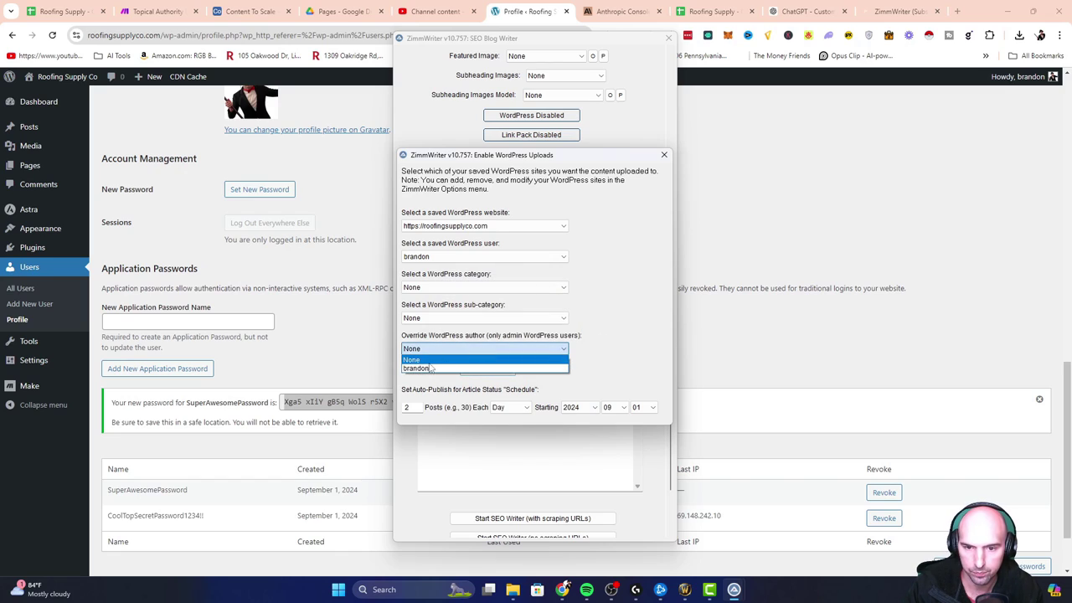
left_click(431, 368)
left_click(435, 287)
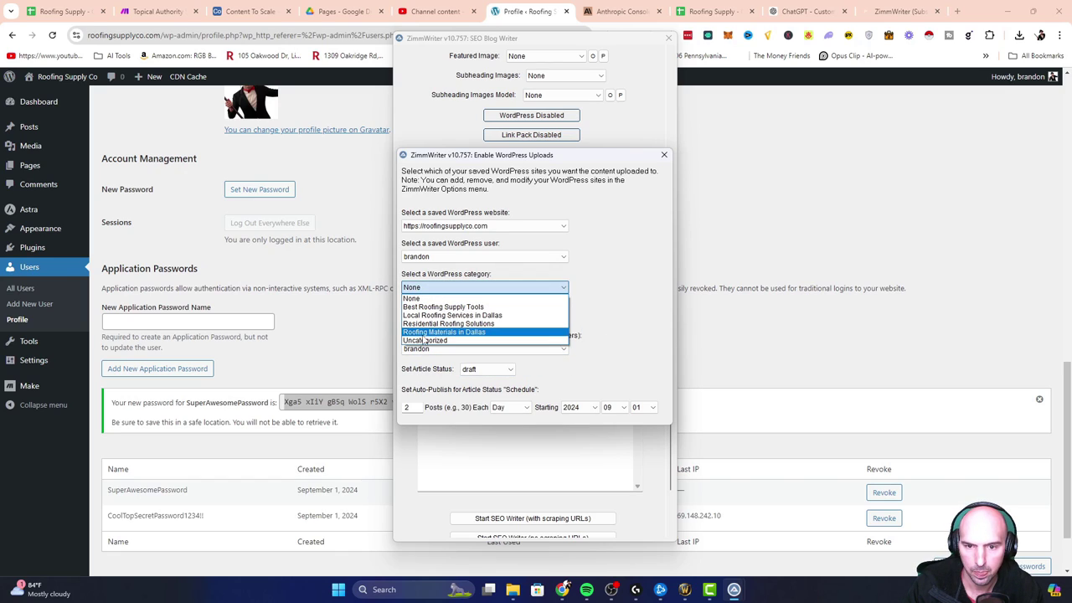
left_click(425, 340)
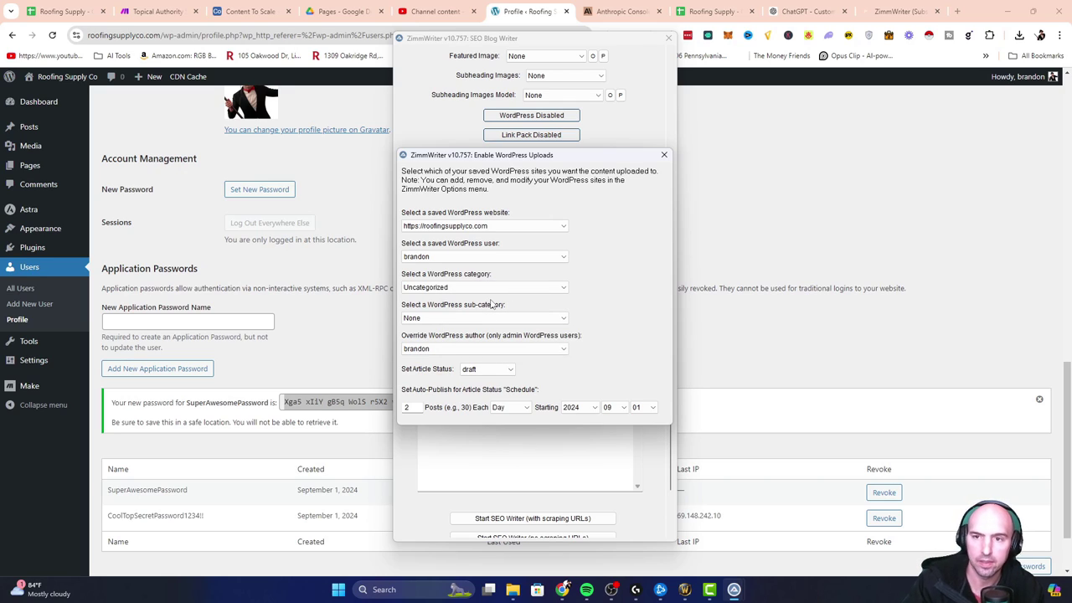
key("Escape")
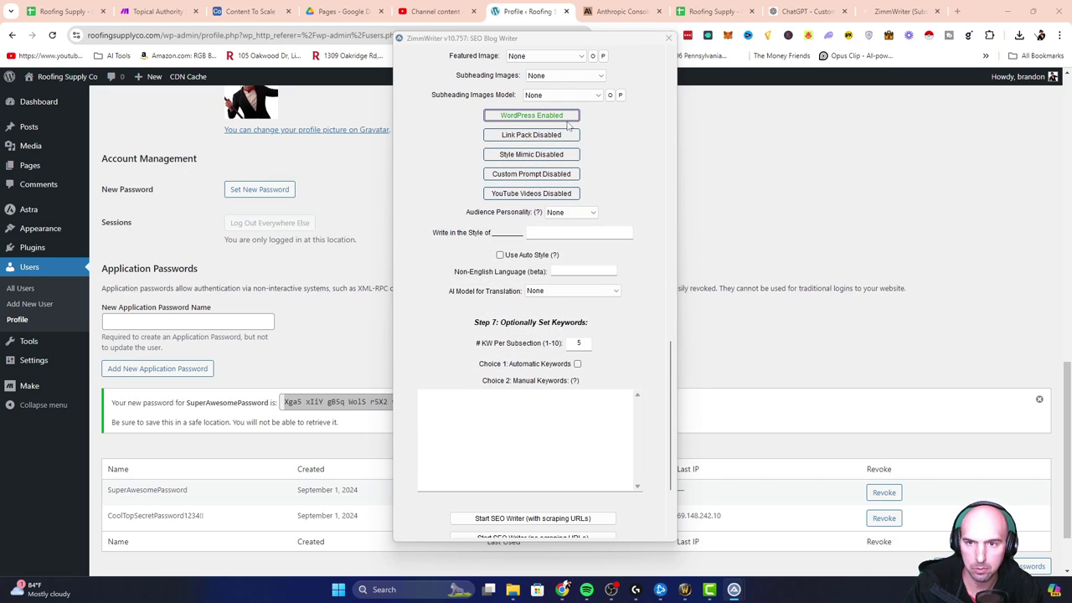
Step: Close the SEO Blog Writer to return to ZimmWriter's main menu
scroll(563, 219, "up", 5)
scroll(586, 220, "up", 5)
scroll(612, 215, "up", 5)
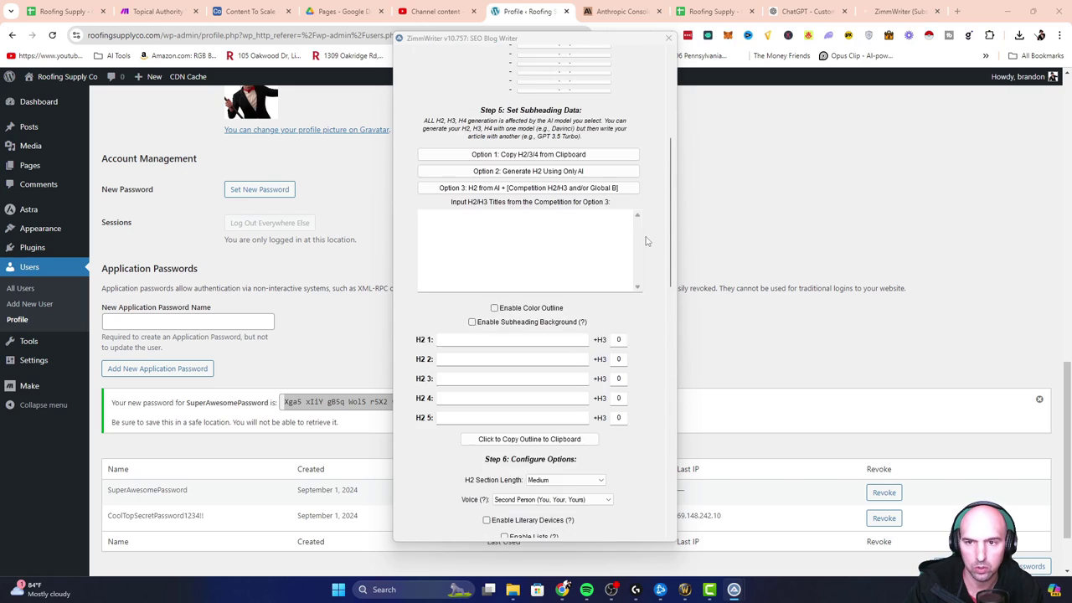
scroll(642, 251, "up", 5)
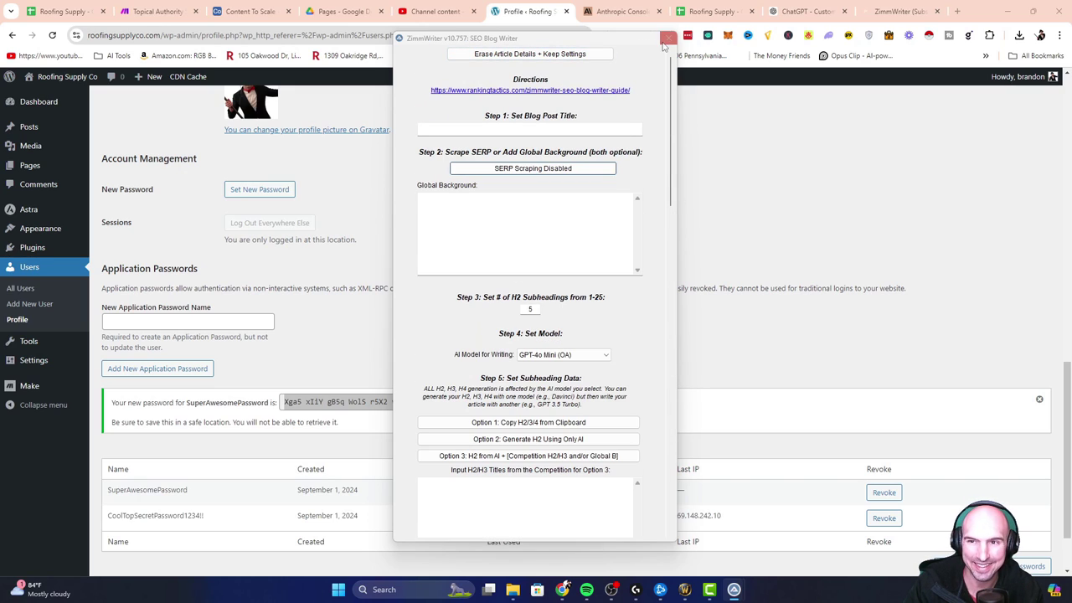
left_click(667, 40)
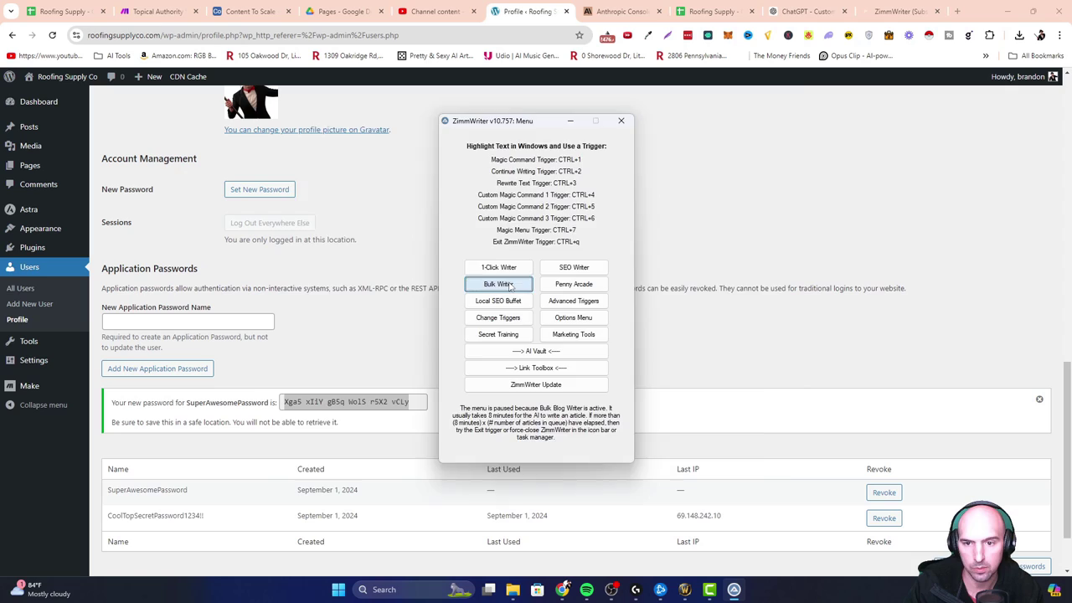
Step: Show the roofing_supply_in_dallas_texas link pack beside the roofingsupplyco.com post sitemap, then bring up OBS Studio
left_click(511, 282)
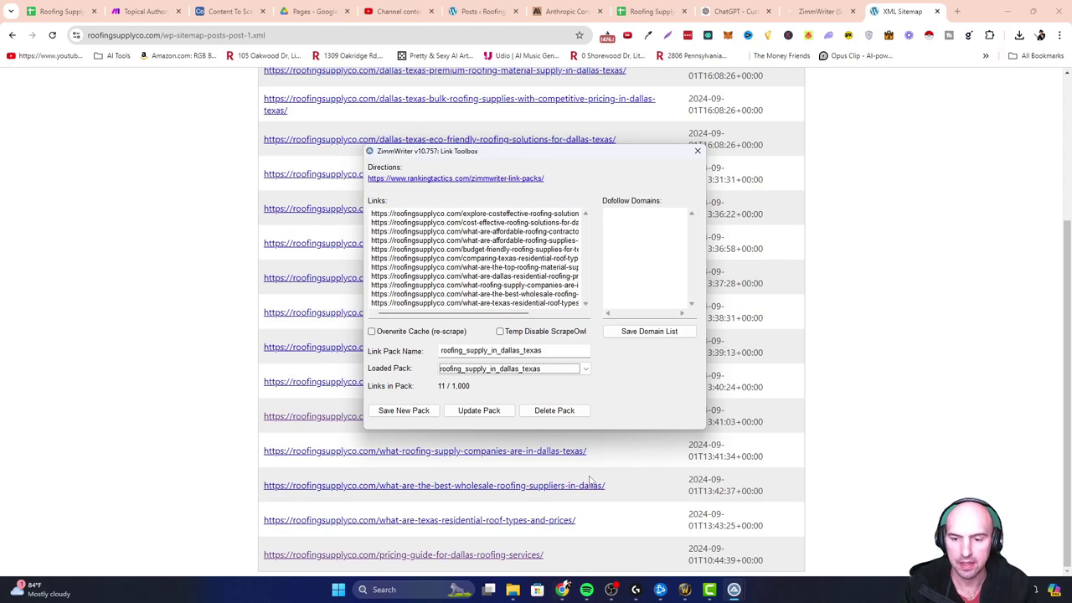
left_click(308, 222)
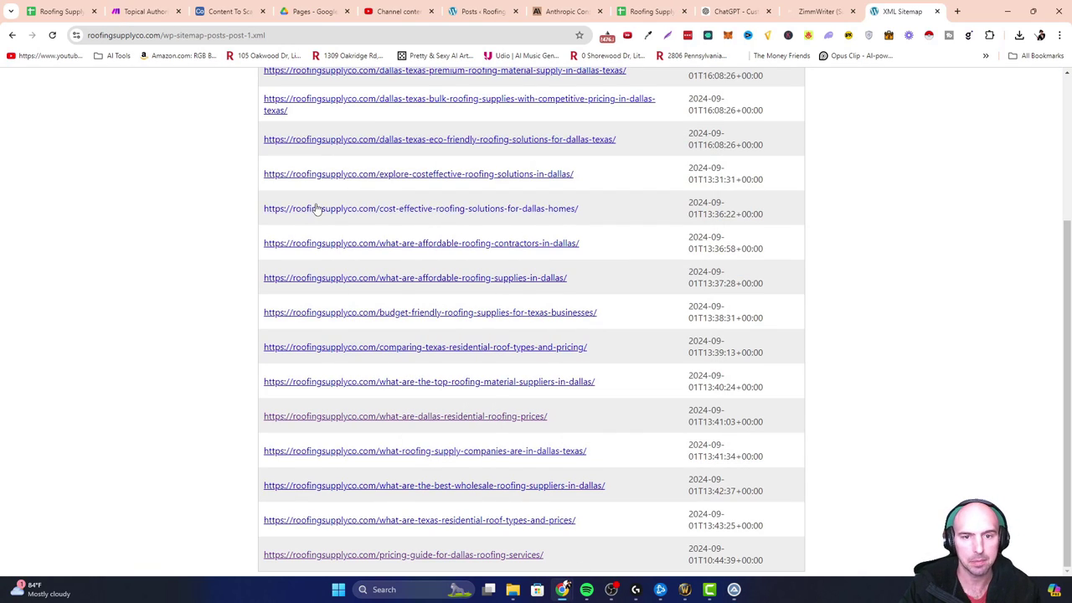
scroll(335, 219, "up", 3)
scroll(337, 219, "down", 3)
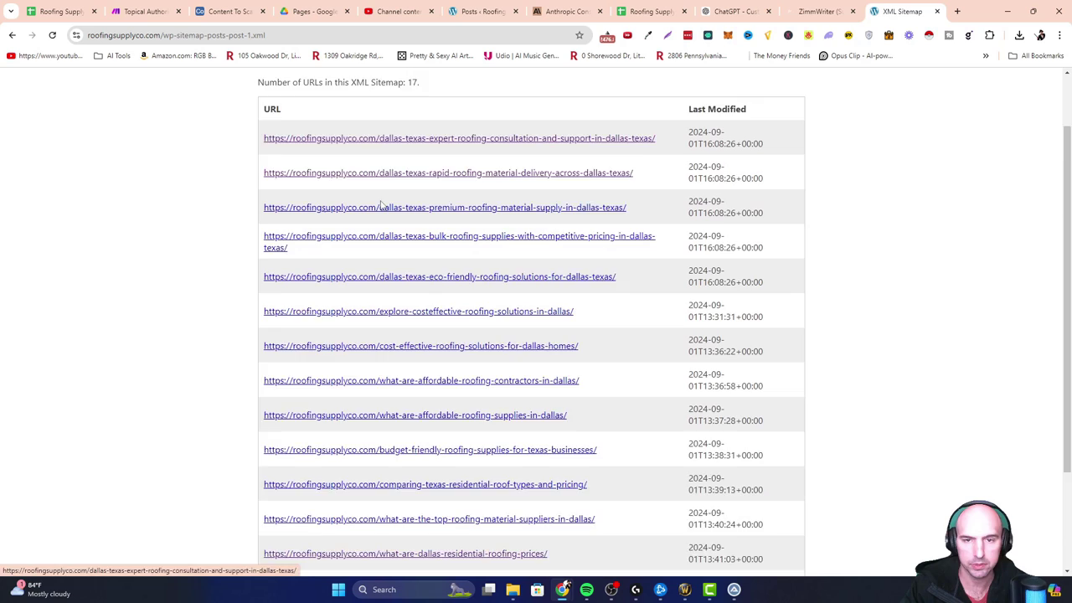
mouse_move(734, 590)
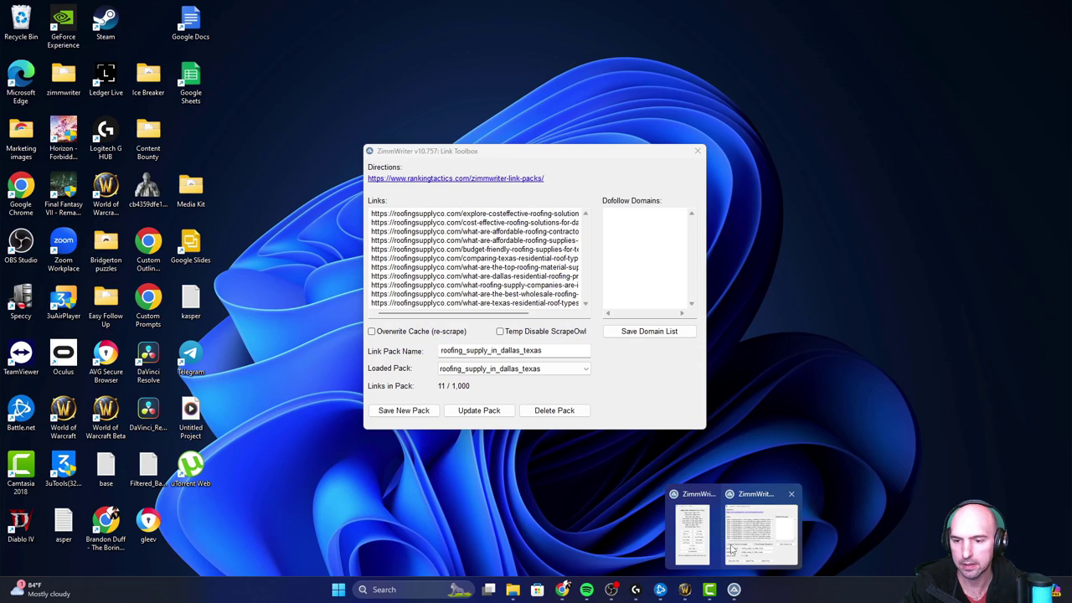
left_click(737, 536)
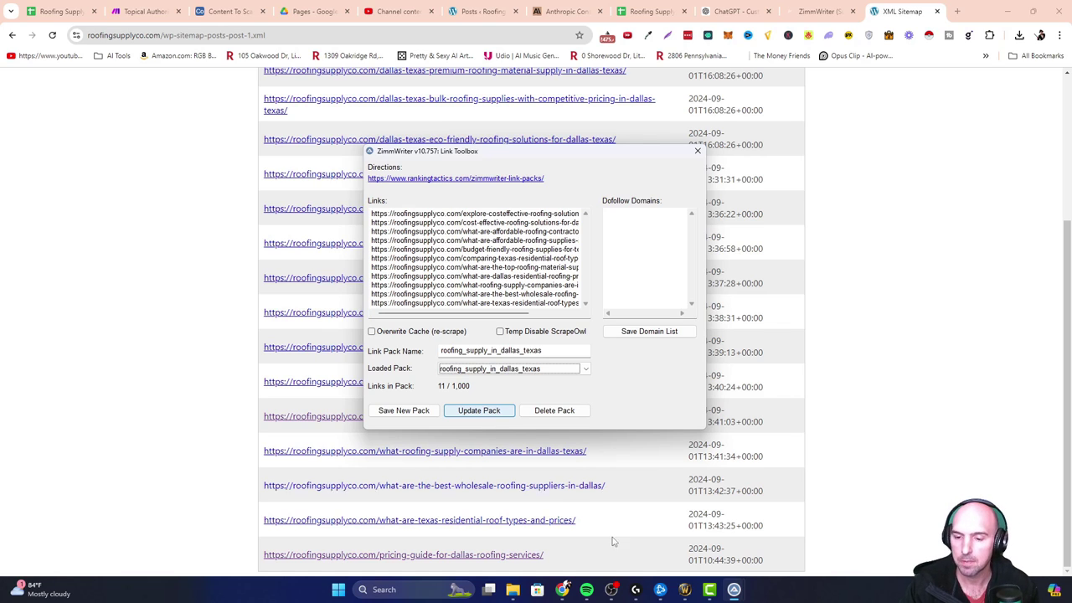
left_click(611, 589)
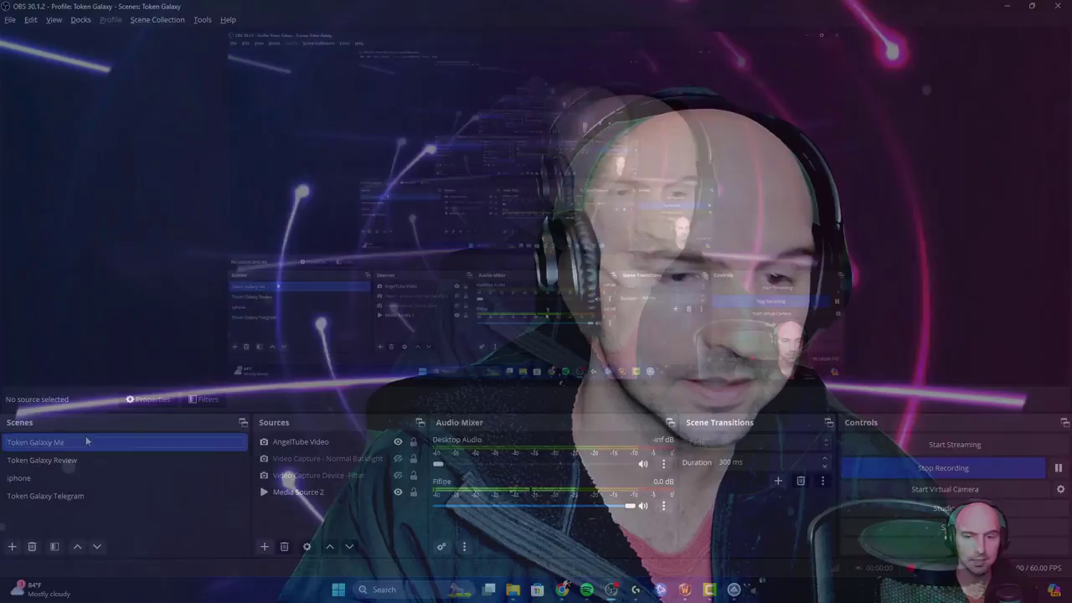